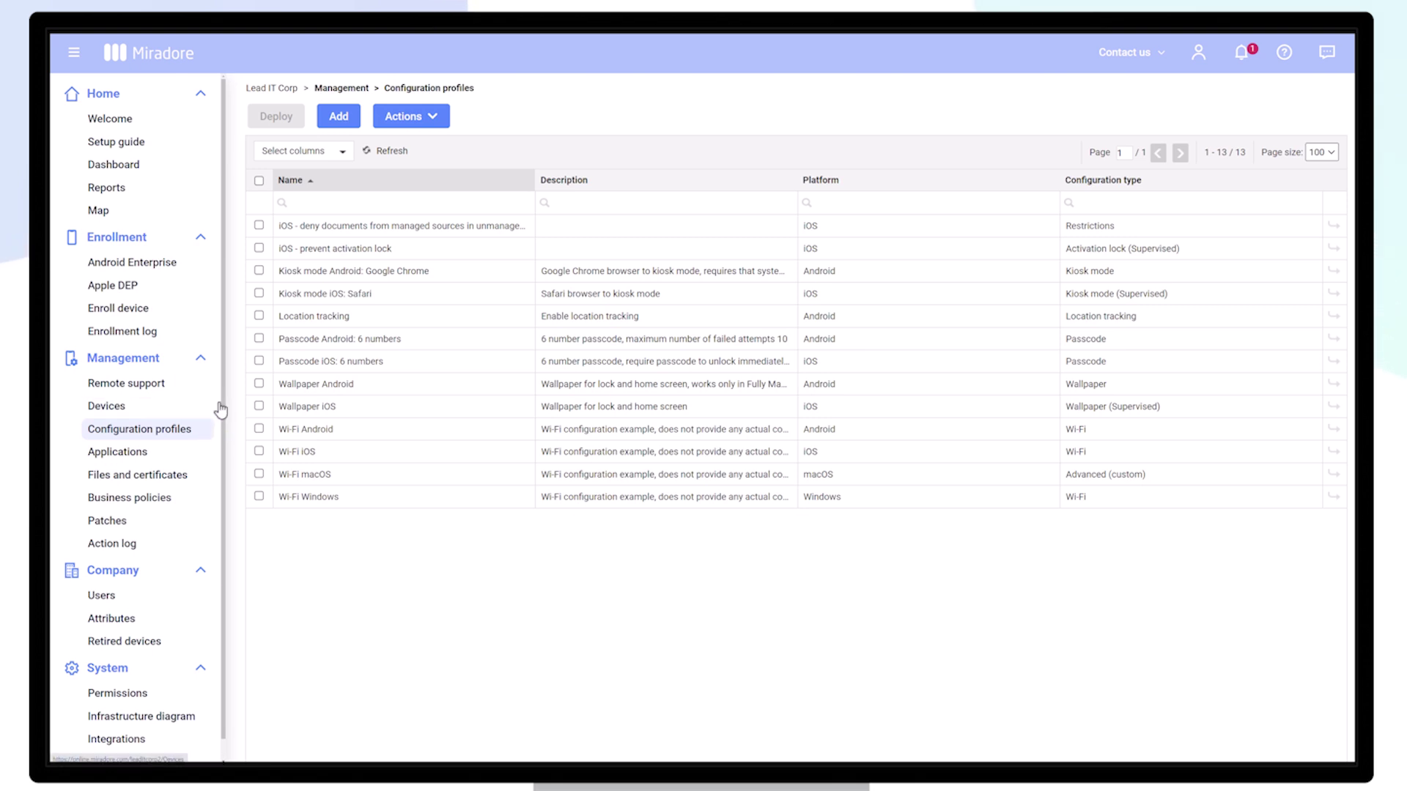
Step: Start a new Android profile with Contacts as its configuration type
left_click(338, 115)
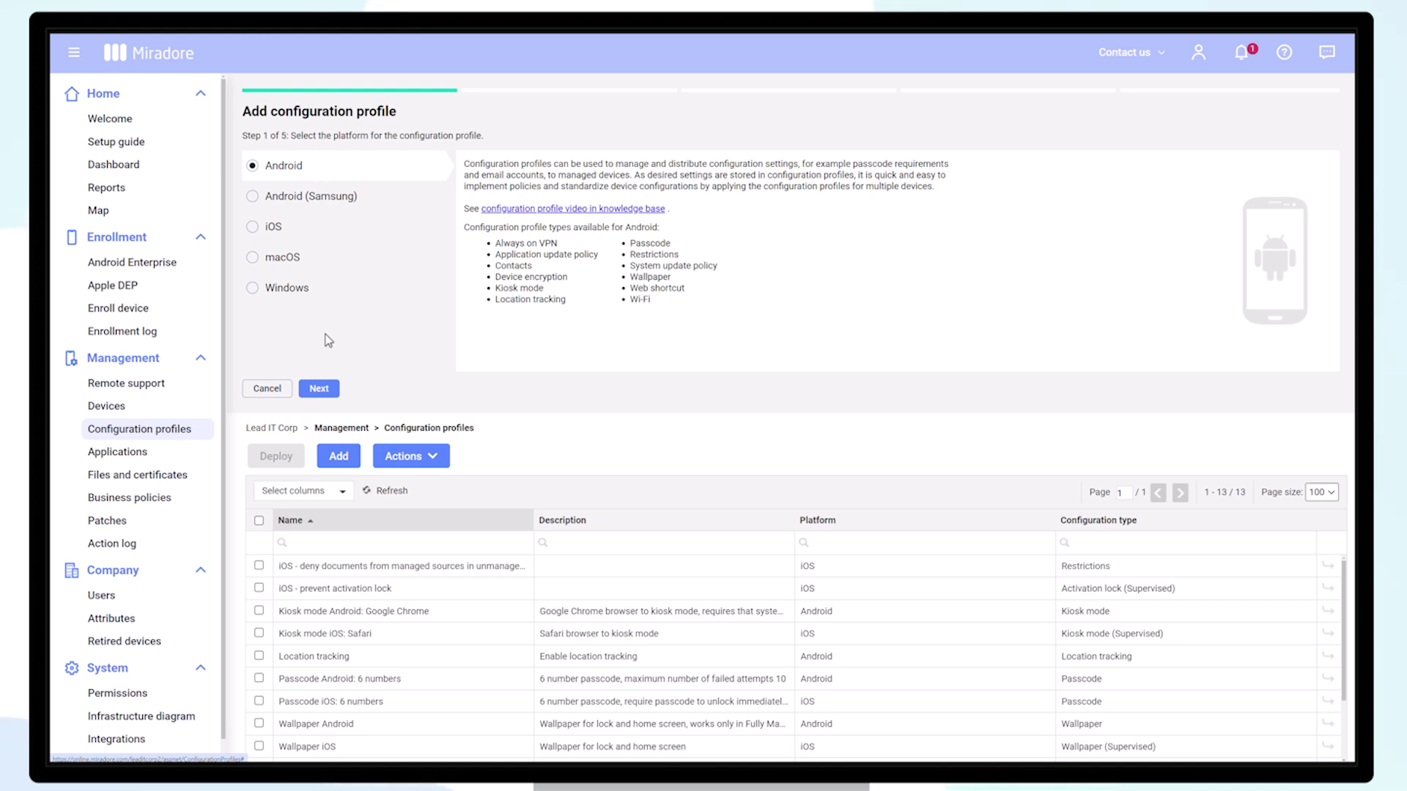
left_click(319, 389)
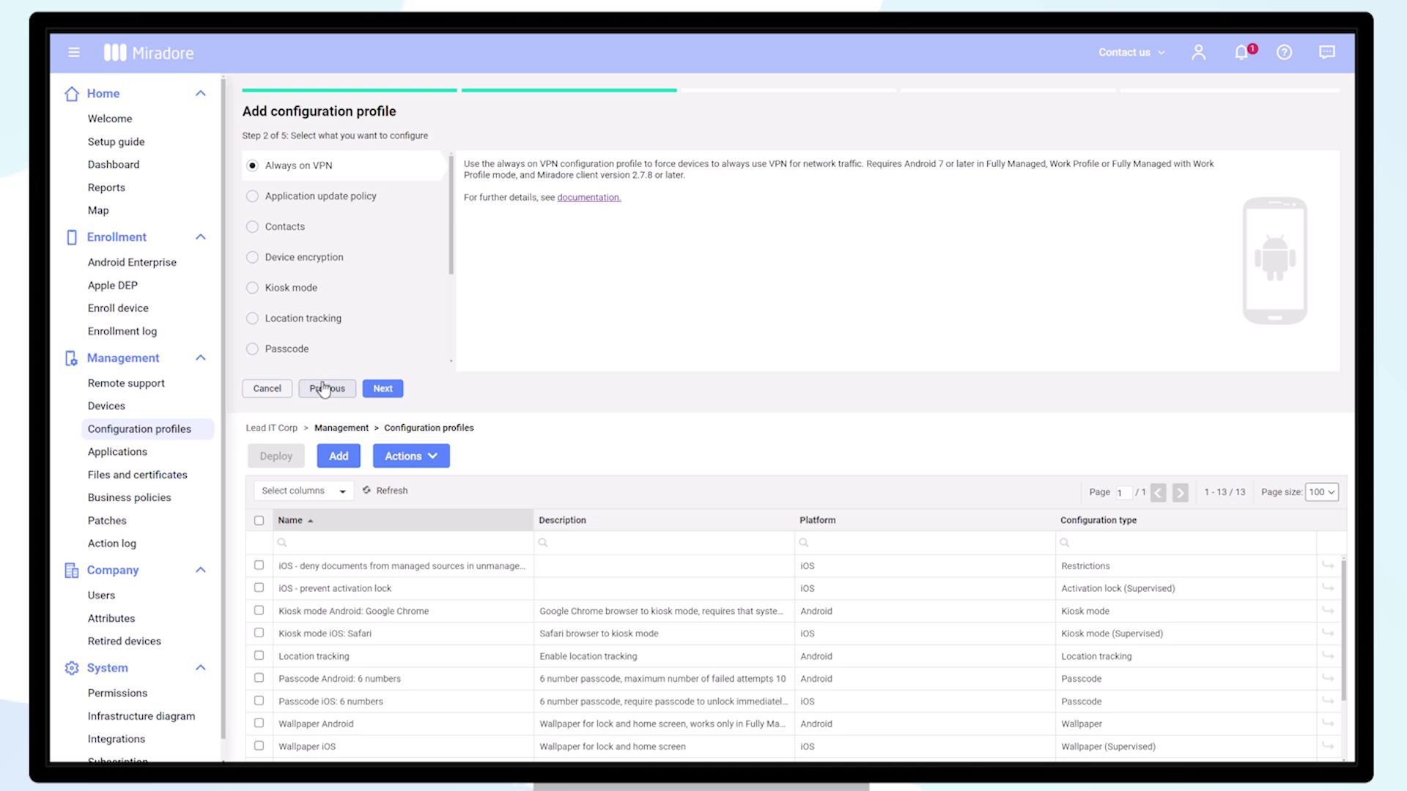
left_click(281, 232)
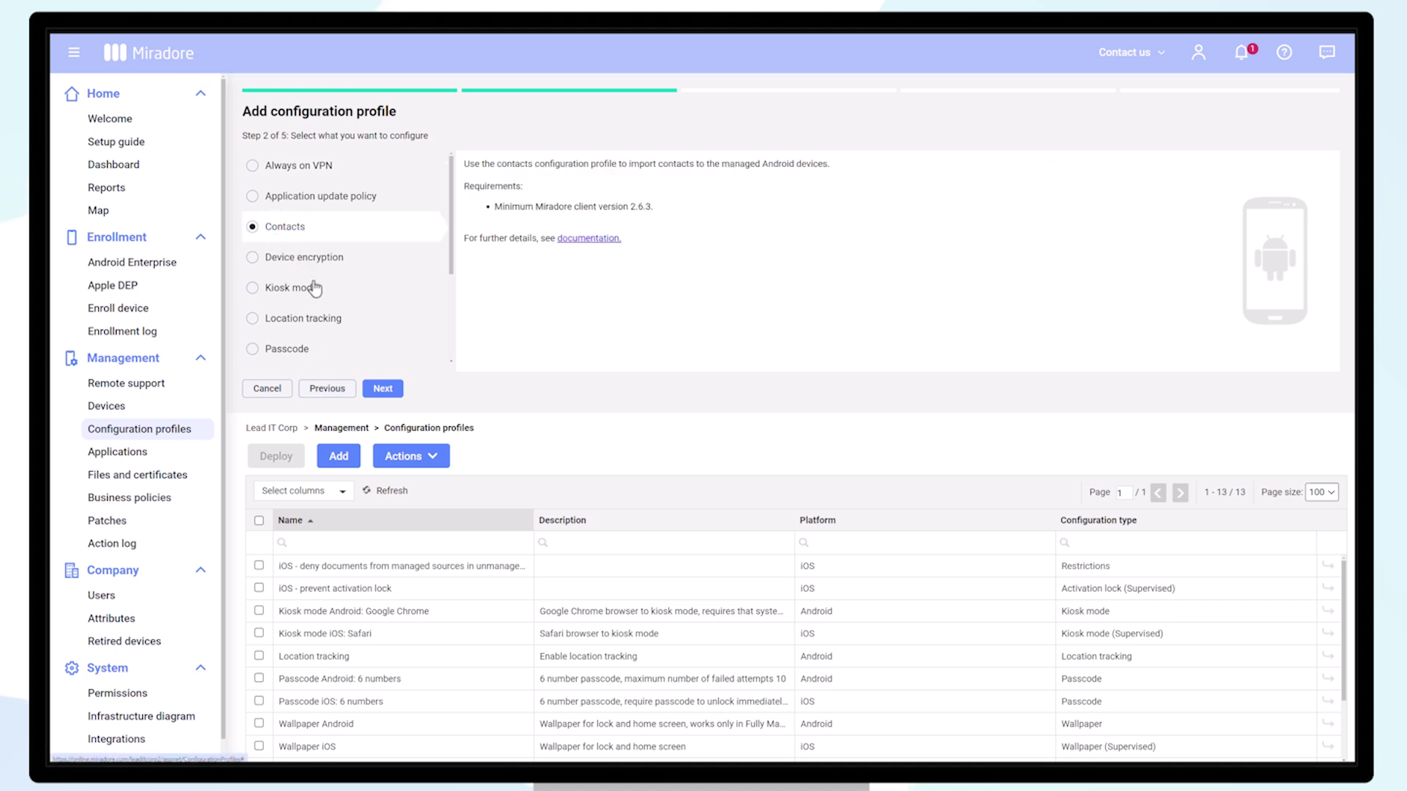
left_click(383, 389)
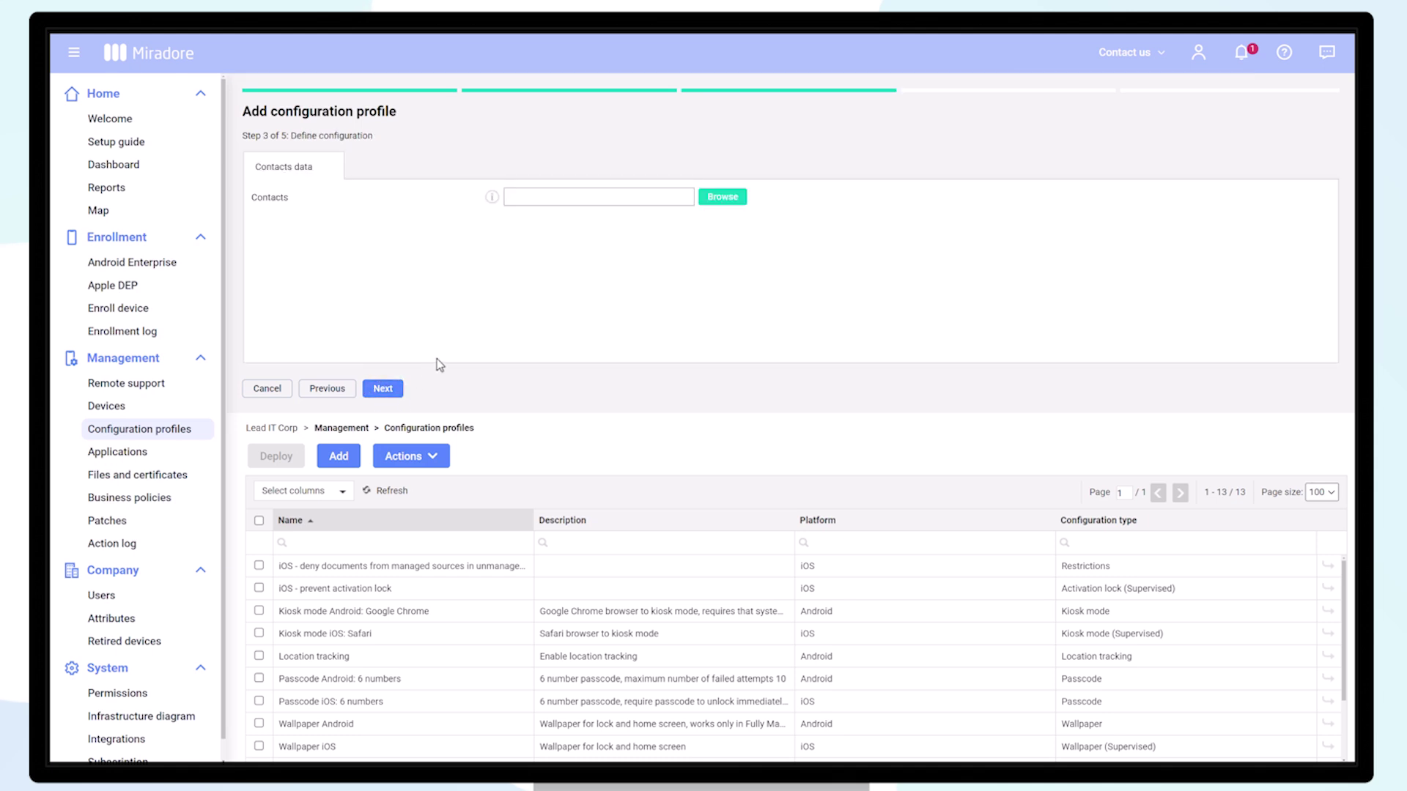
Step: Import the three contacts from Users.csv into the Contacts profile
left_click(729, 201)
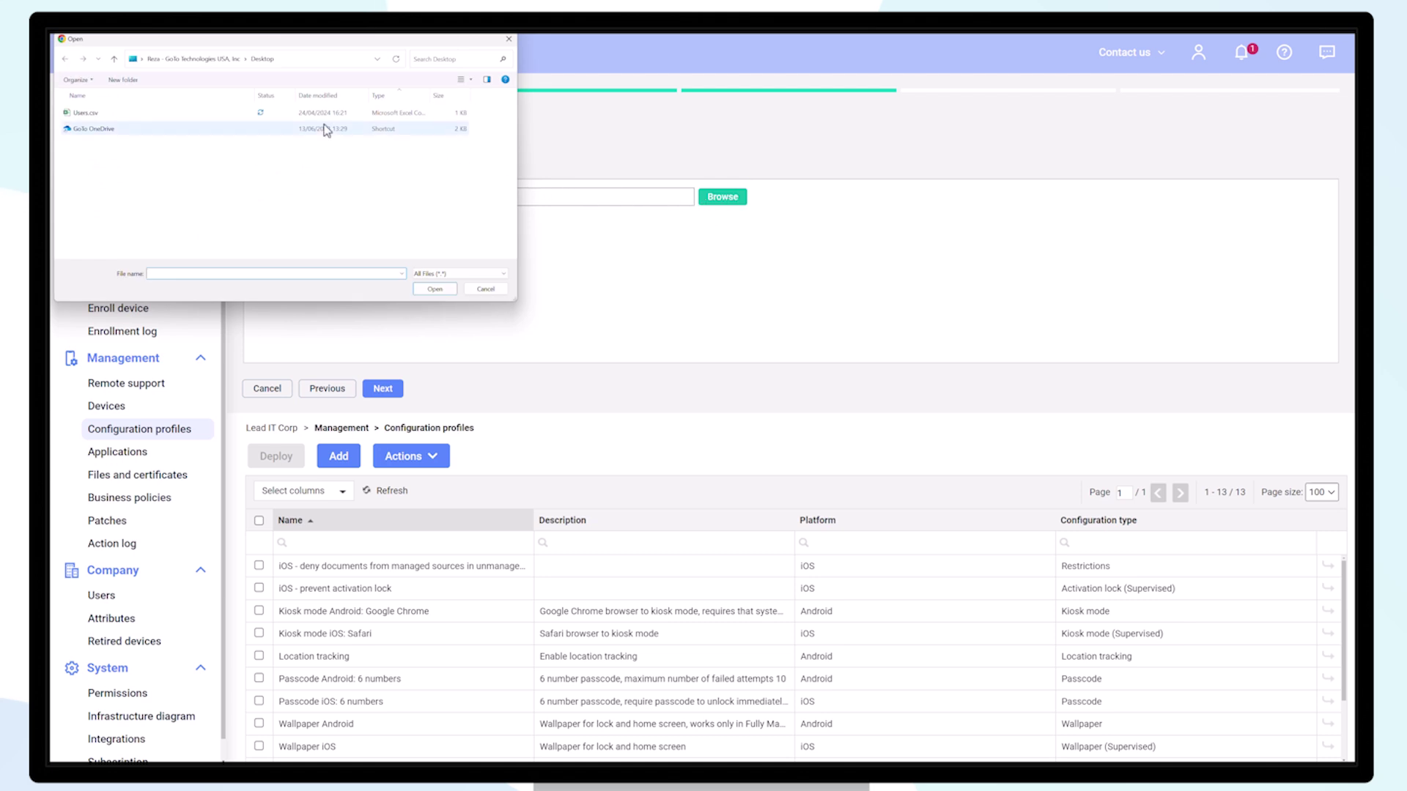
double_click(308, 113)
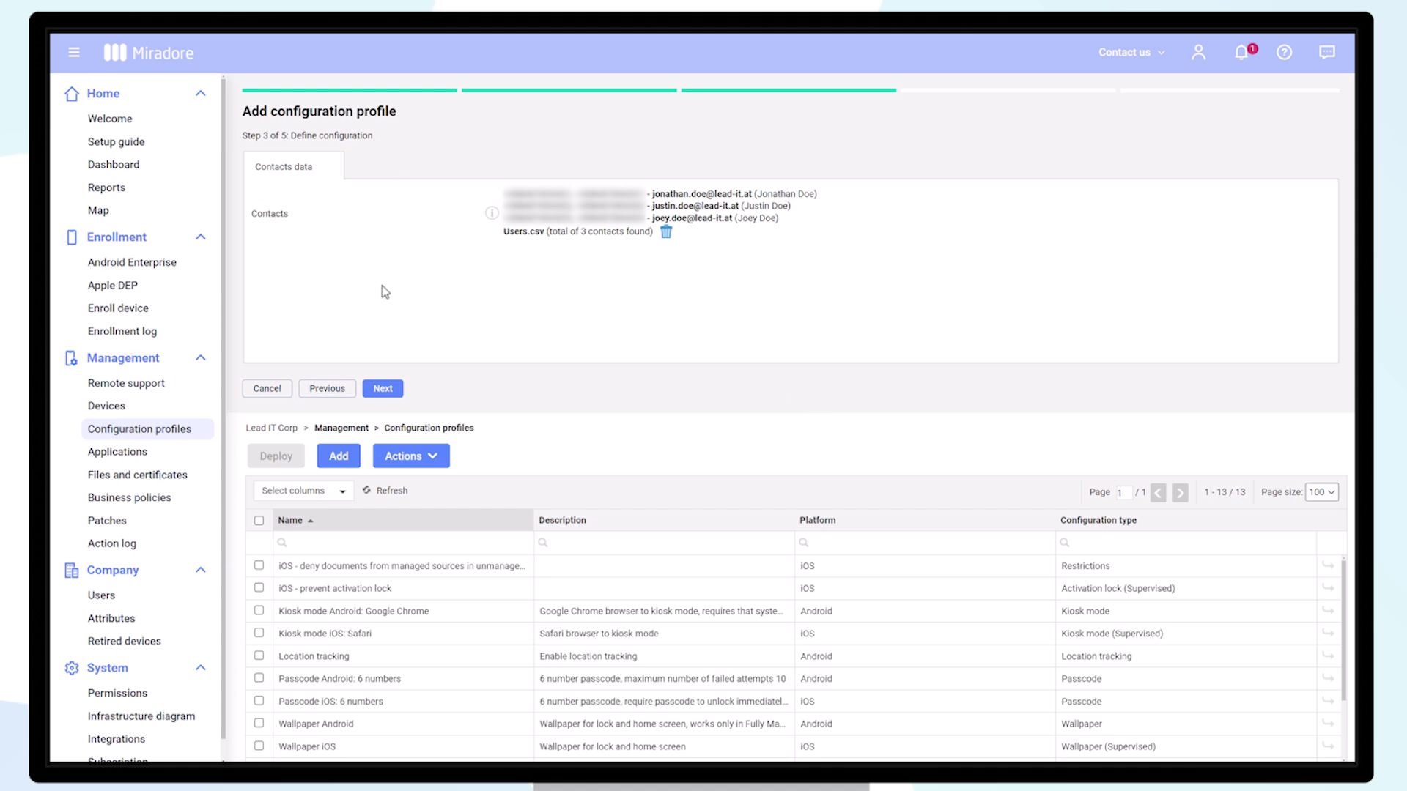
Step: Name the profile 'Android - Contacts', create it and close the wizard
left_click(382, 388)
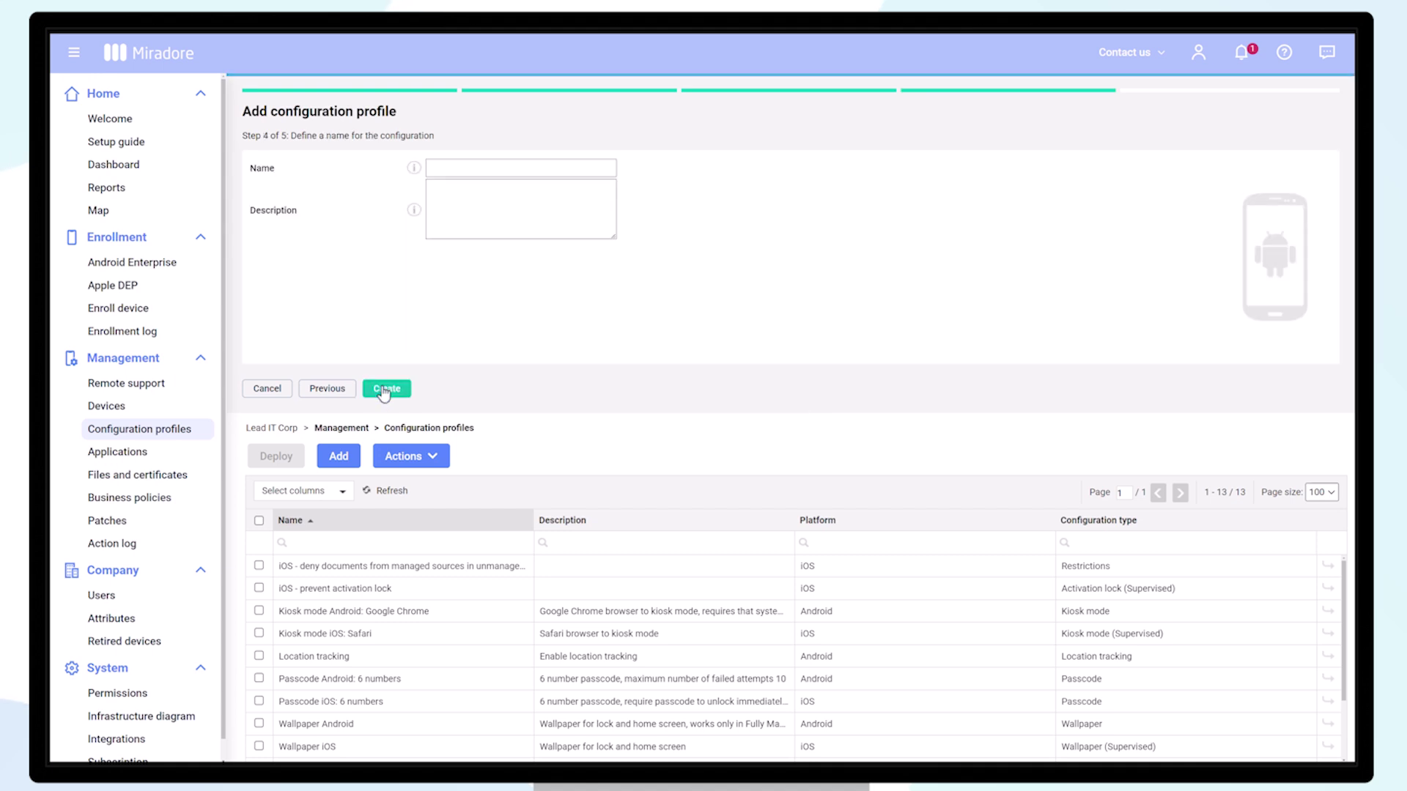
left_click(468, 169)
type("Android - Contacts")
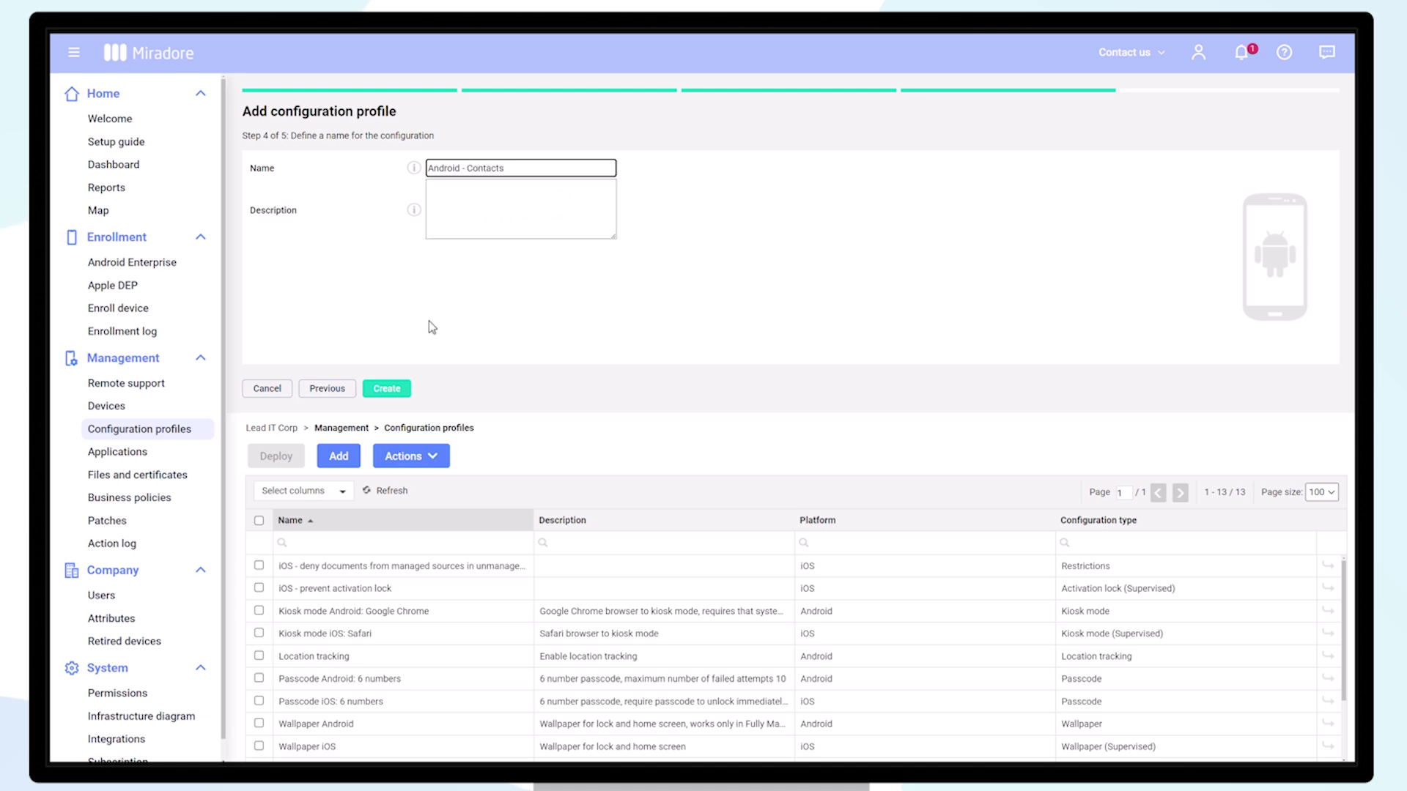
left_click(388, 388)
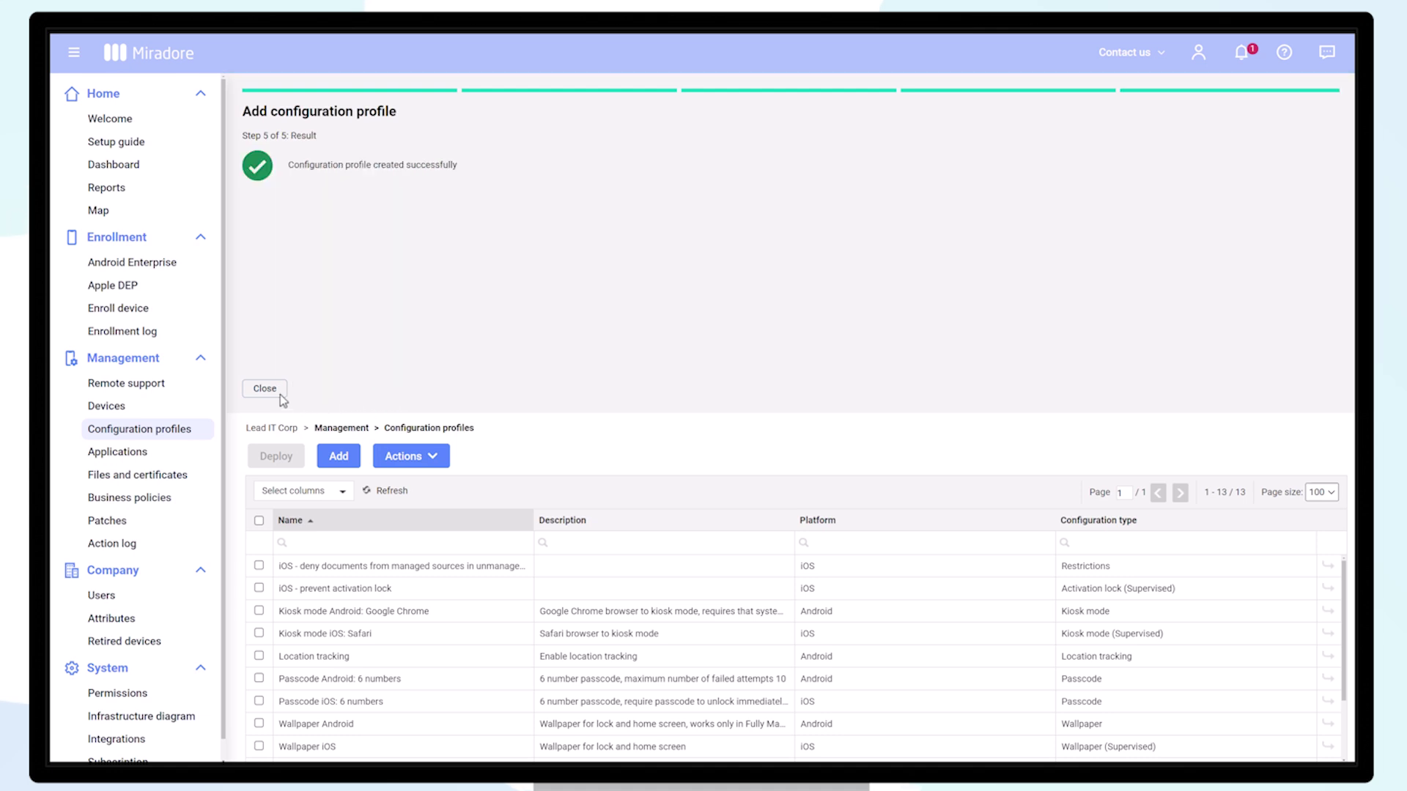
left_click(263, 388)
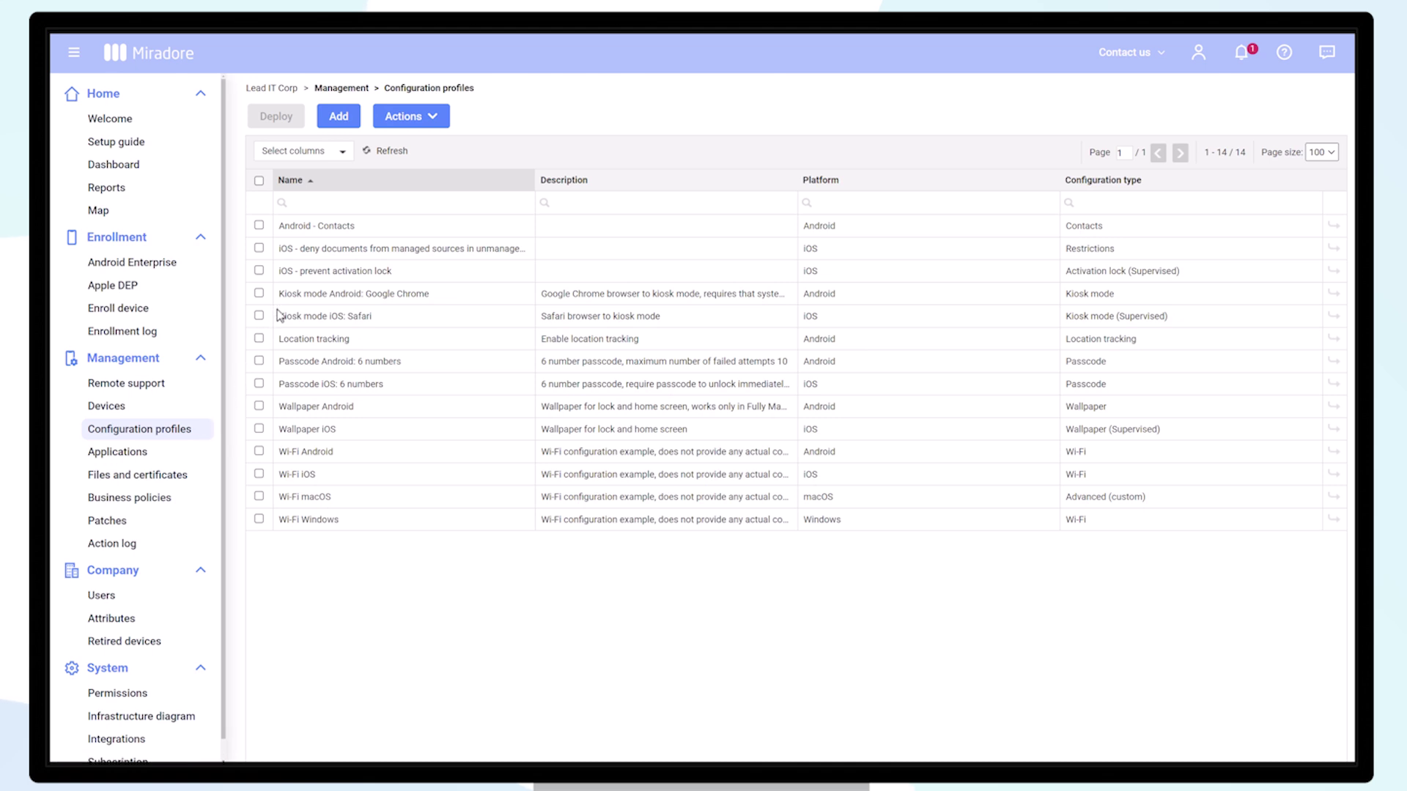
Step: Start a second Android profile with Restrictions as its configuration type
left_click(339, 115)
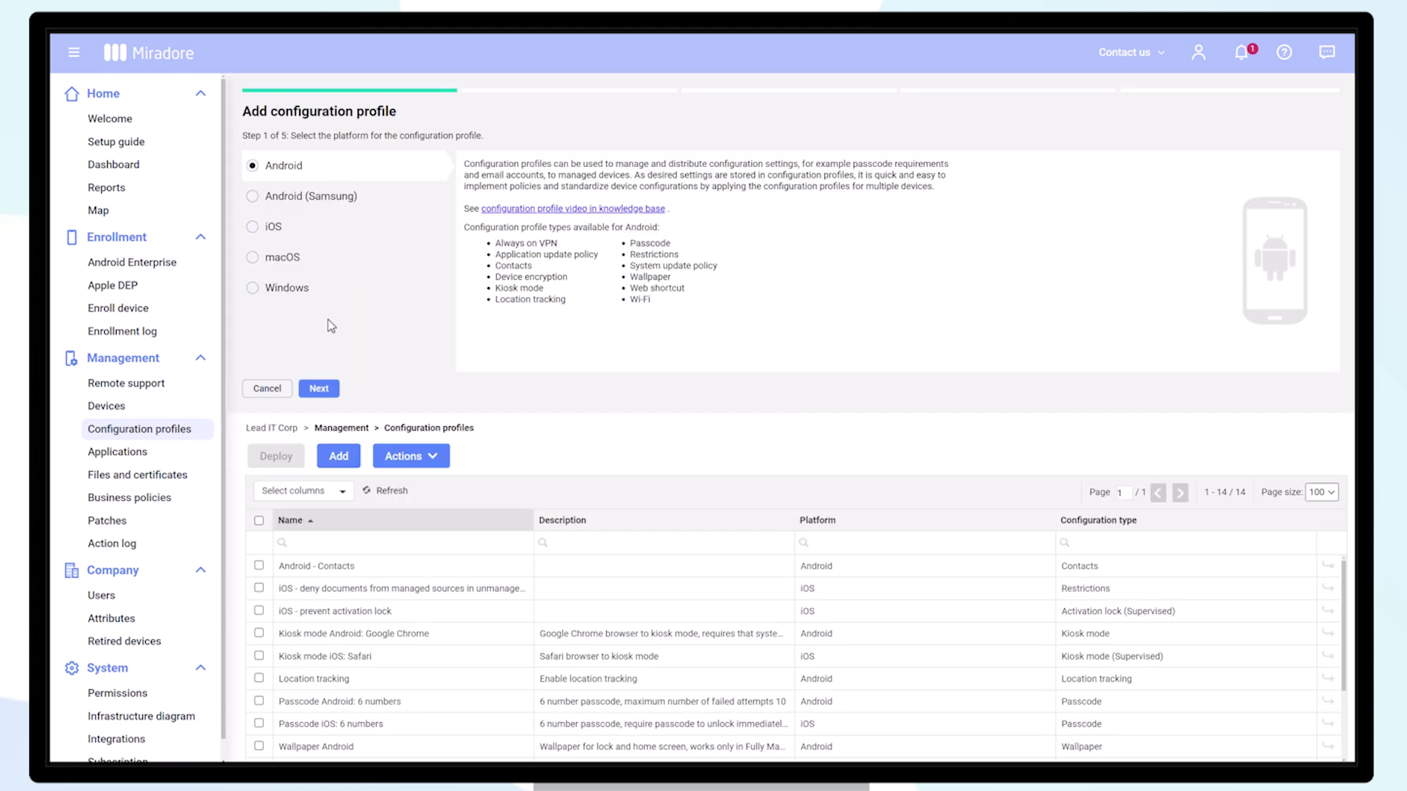
left_click(321, 388)
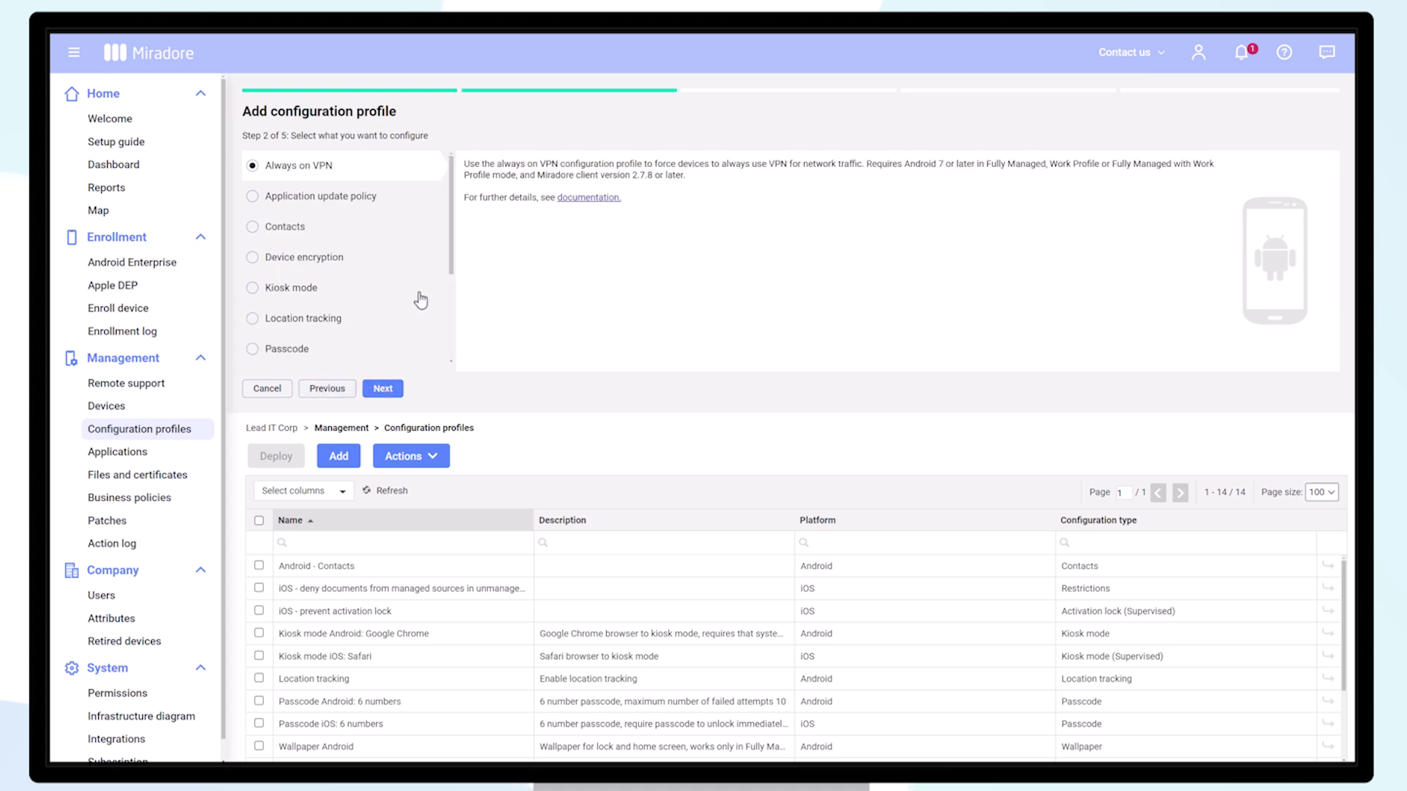
left_click_drag(454, 259, 453, 311)
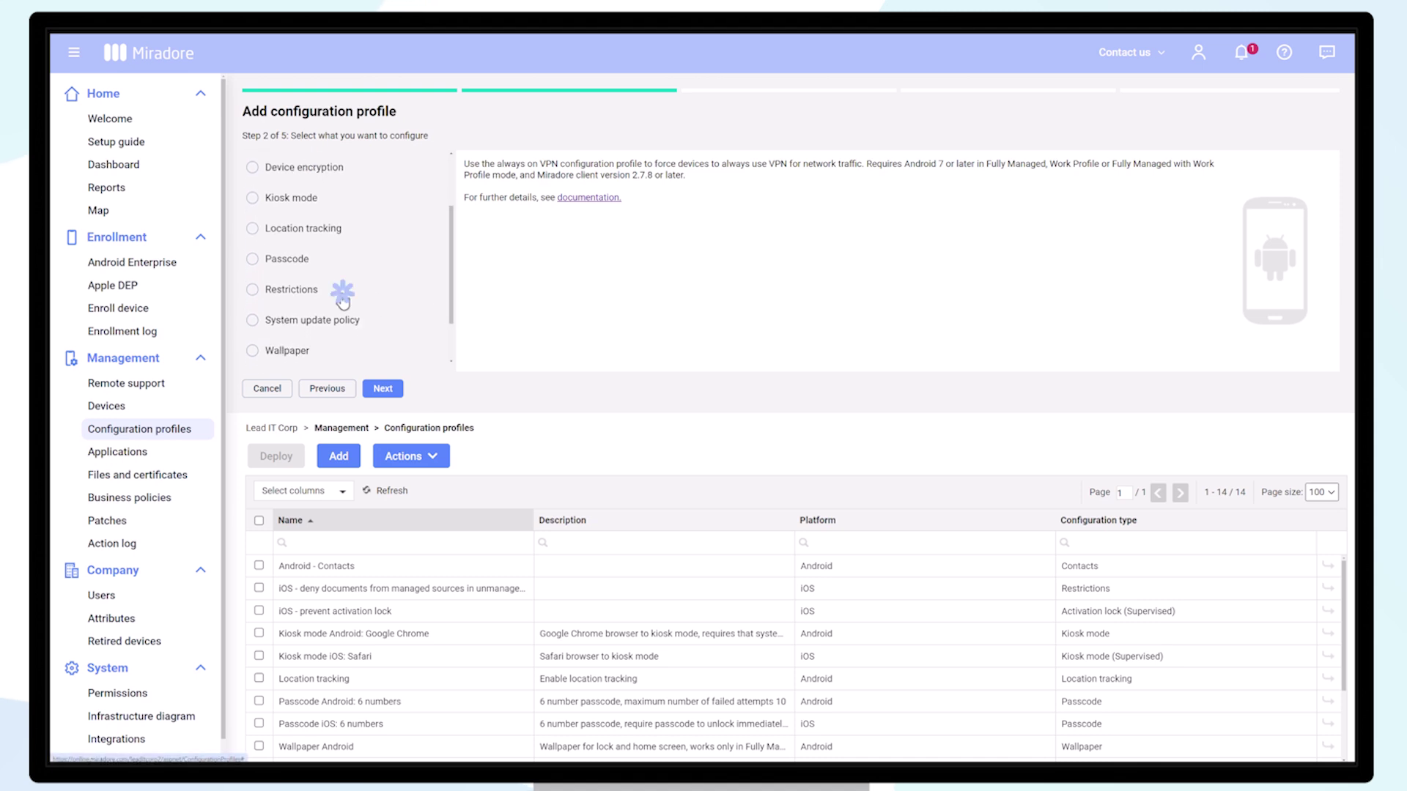
left_click(344, 291)
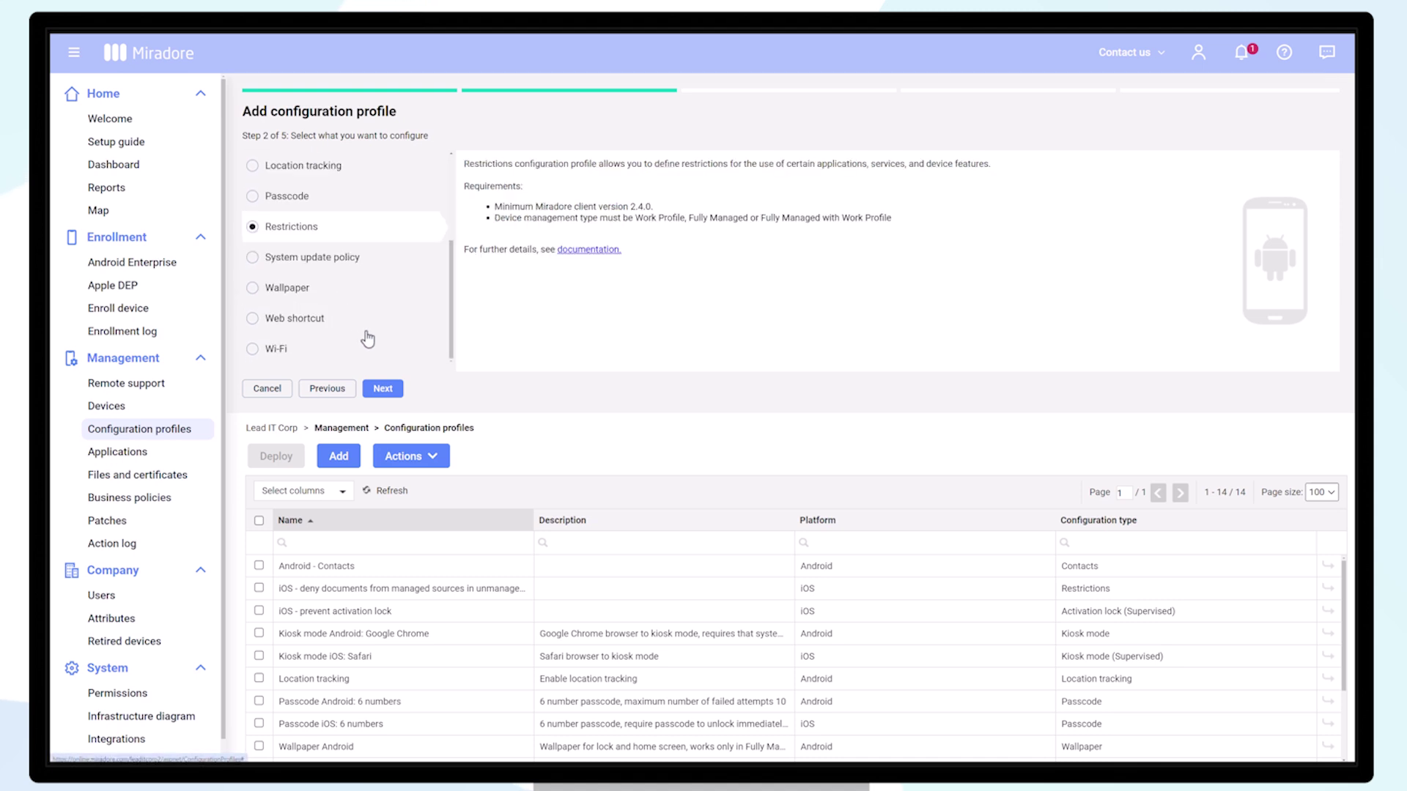
left_click(384, 388)
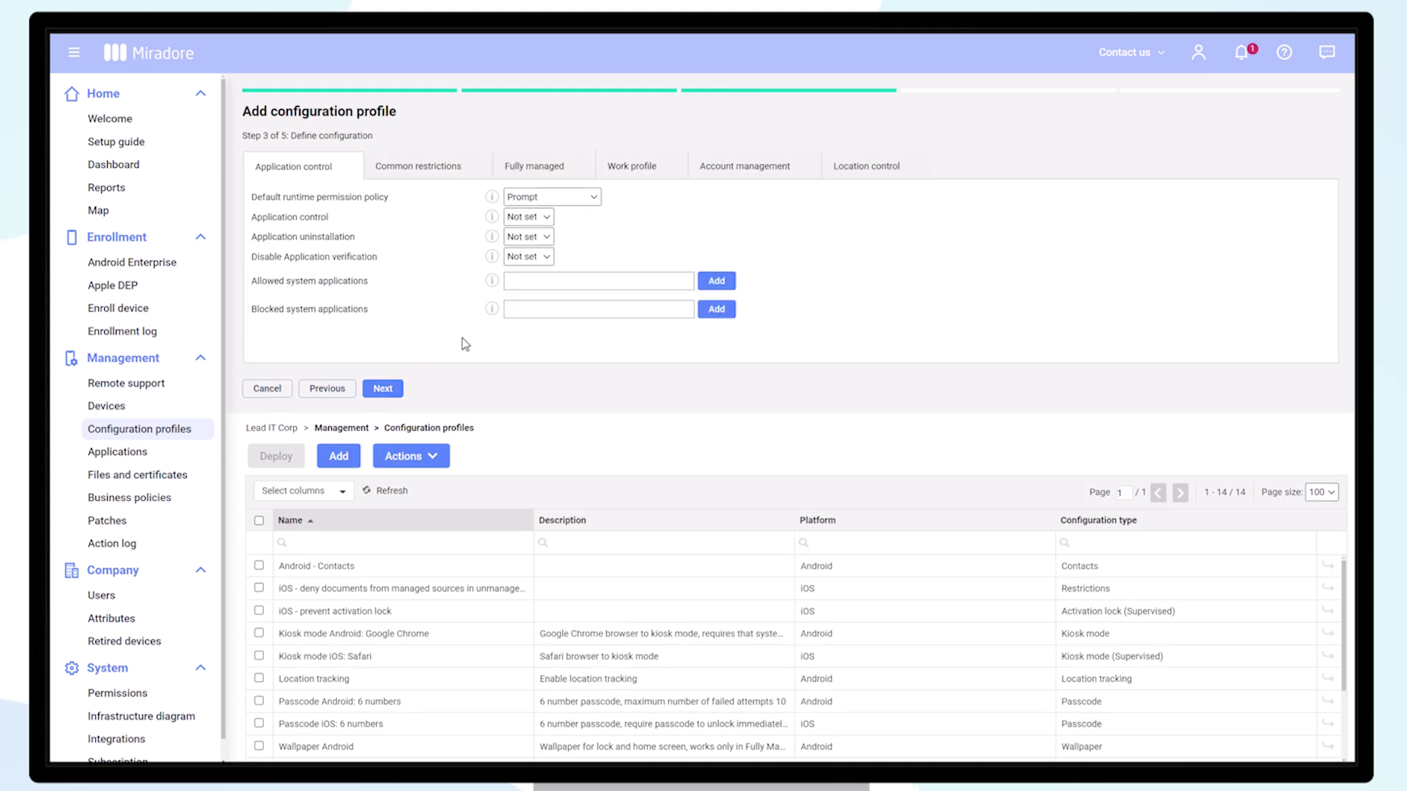
Step: Set 'Play Store for unmanaged accounts' to Denied under Account management
left_click(726, 173)
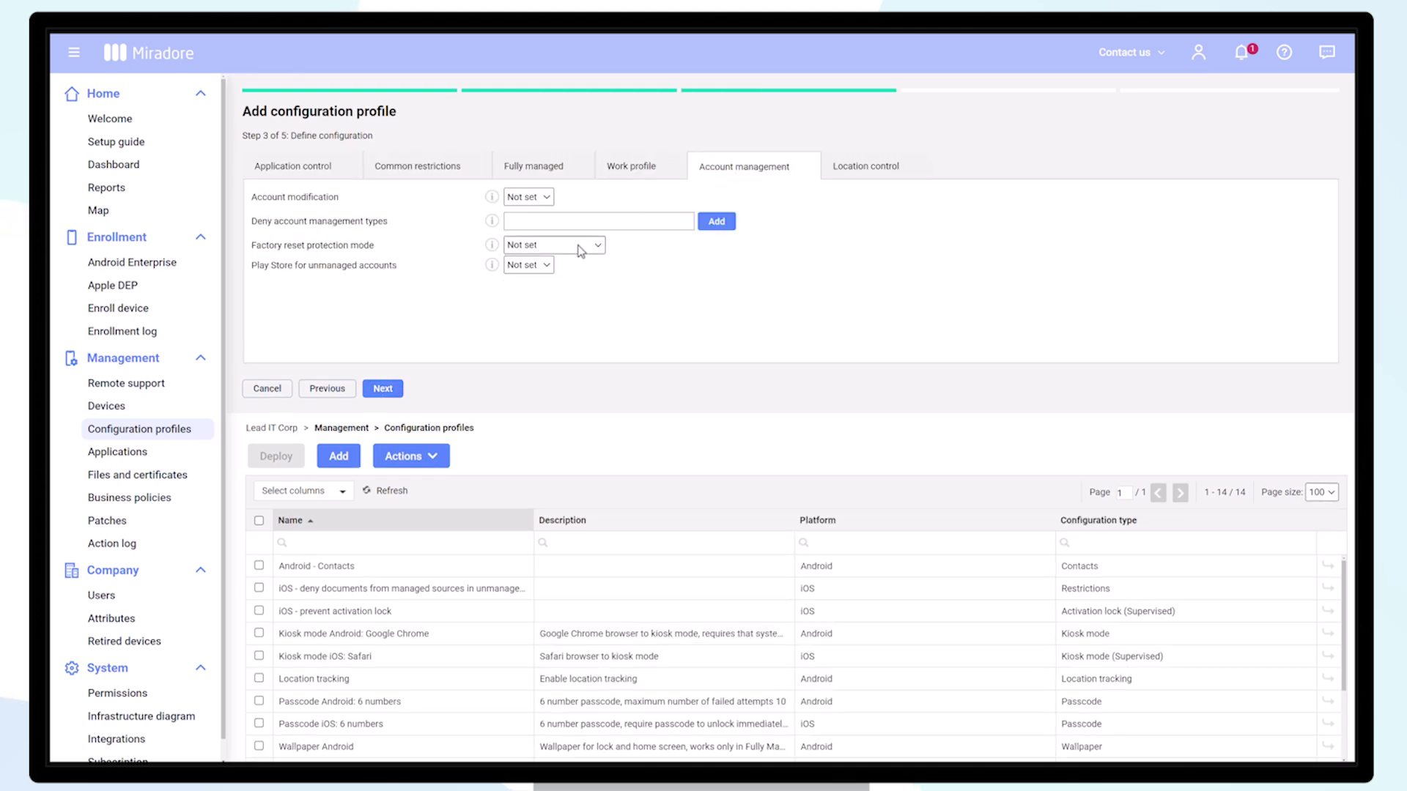
left_click(543, 265)
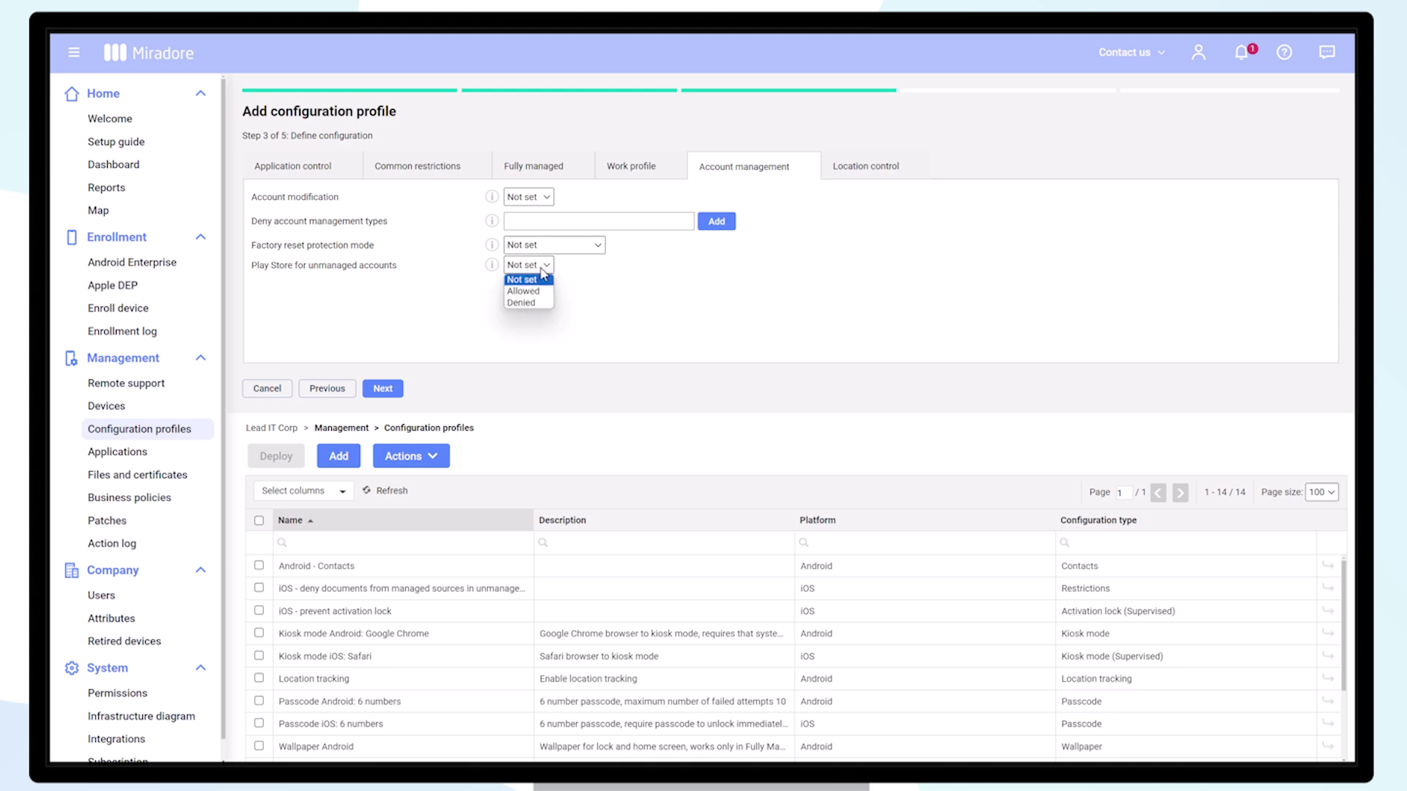
left_click(528, 308)
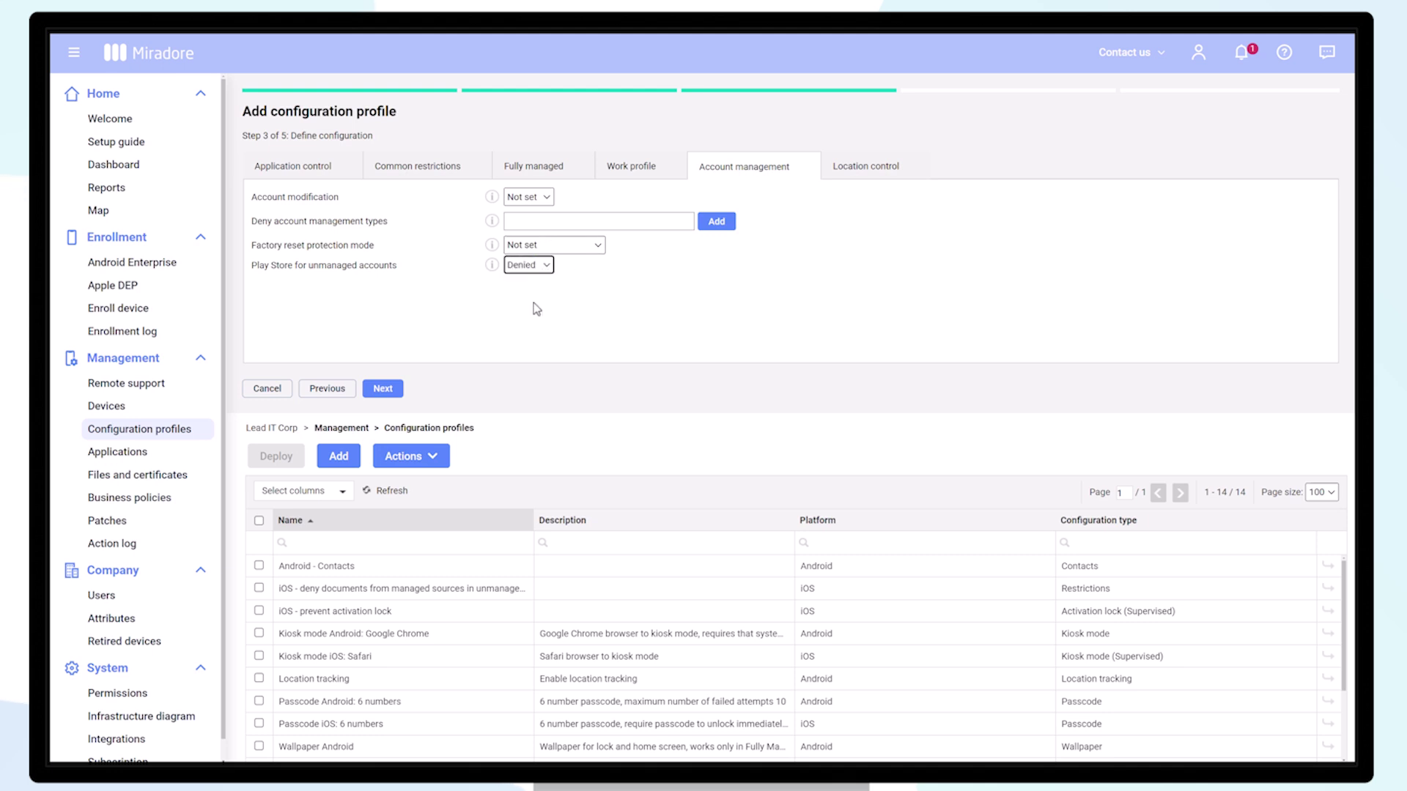
left_click(384, 389)
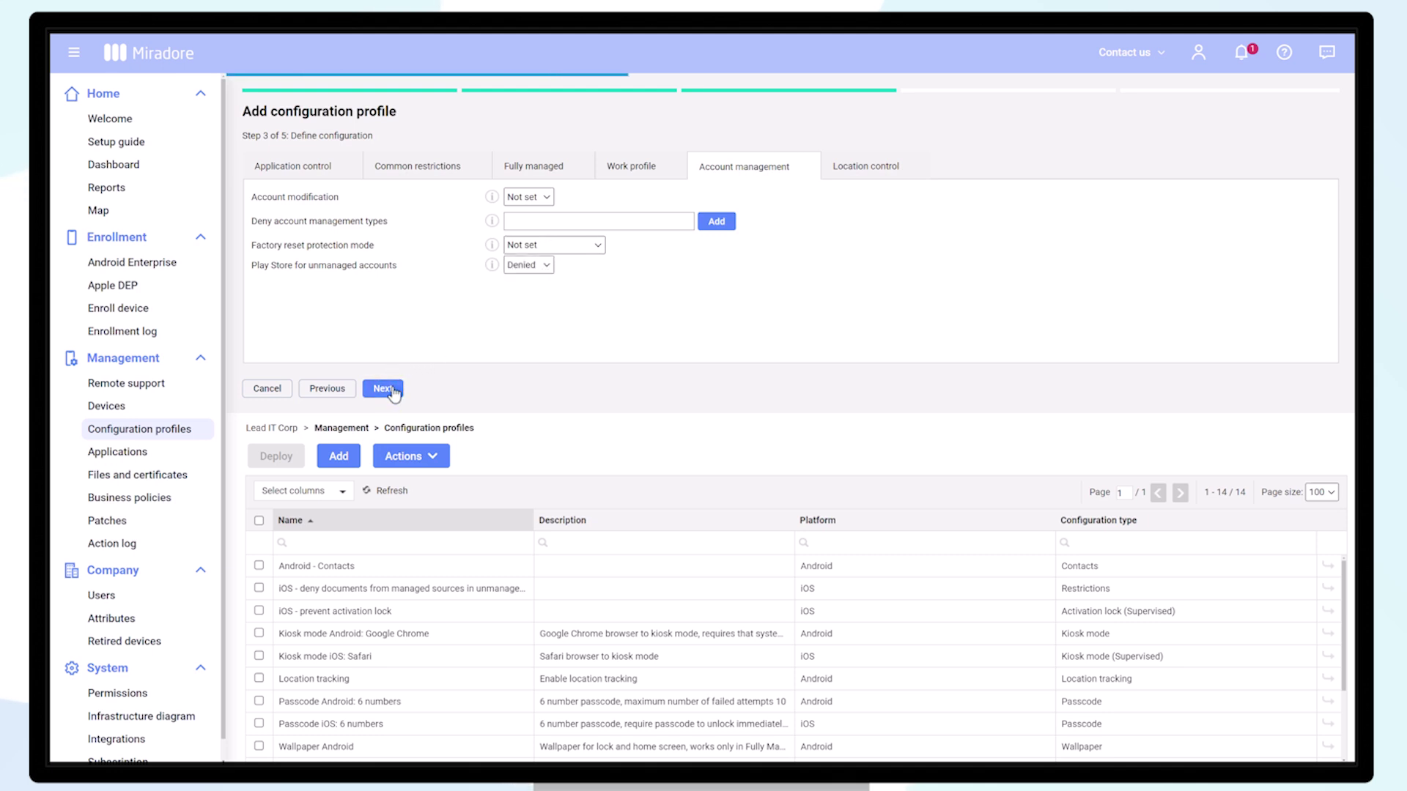
Step: Name the profile 'Android - unmanaged accounts denied', create it and close the wizard
left_click(492, 168)
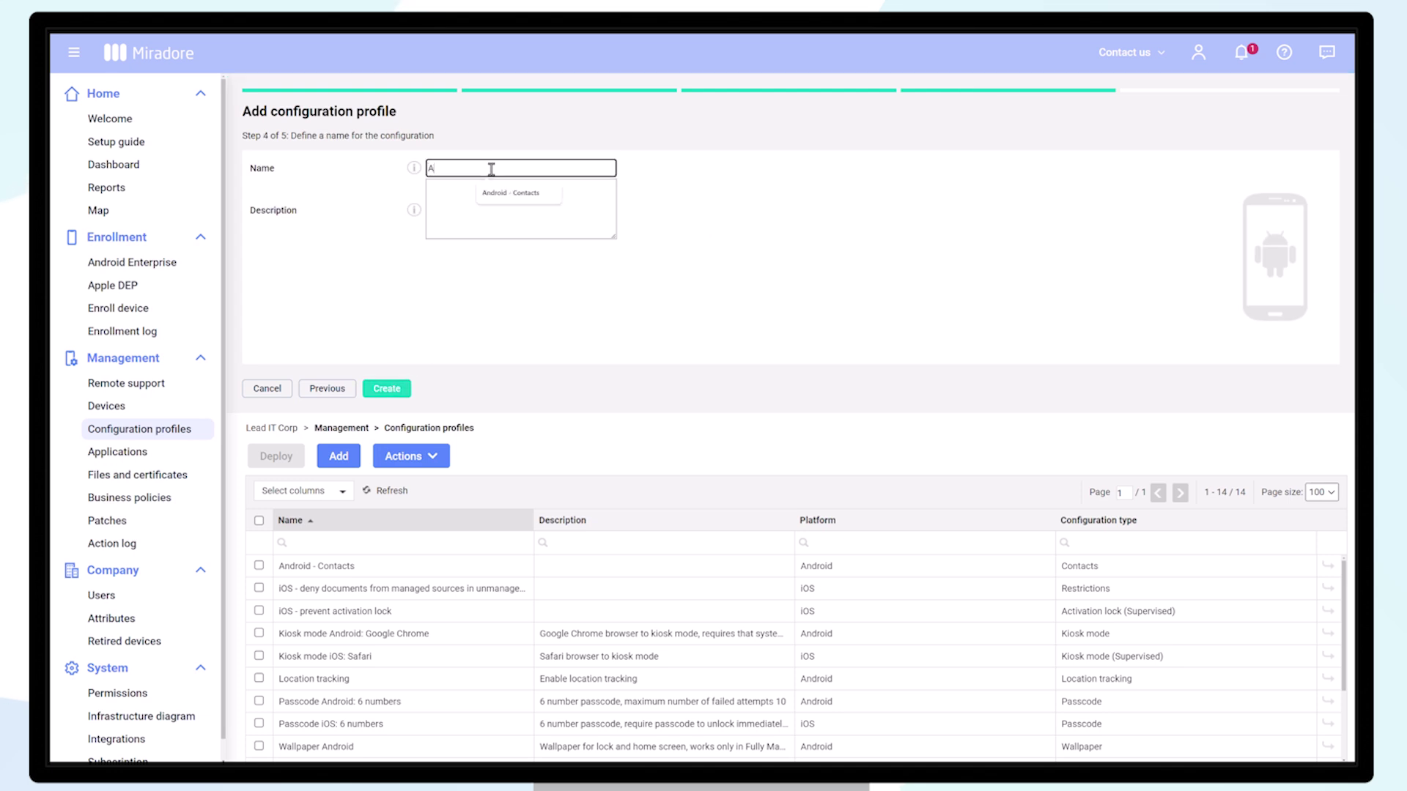
type("Android - unmanaged accounts denied")
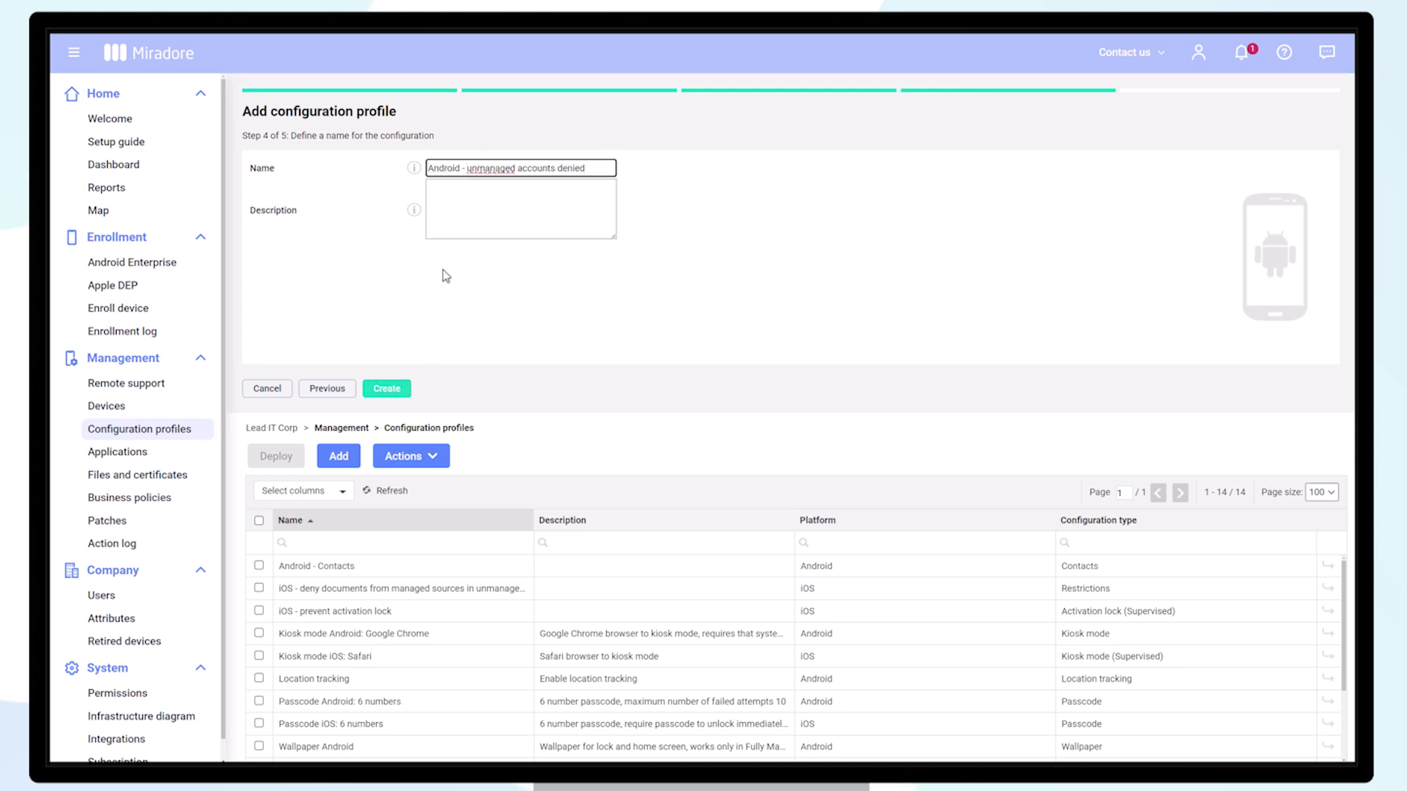
left_click(386, 388)
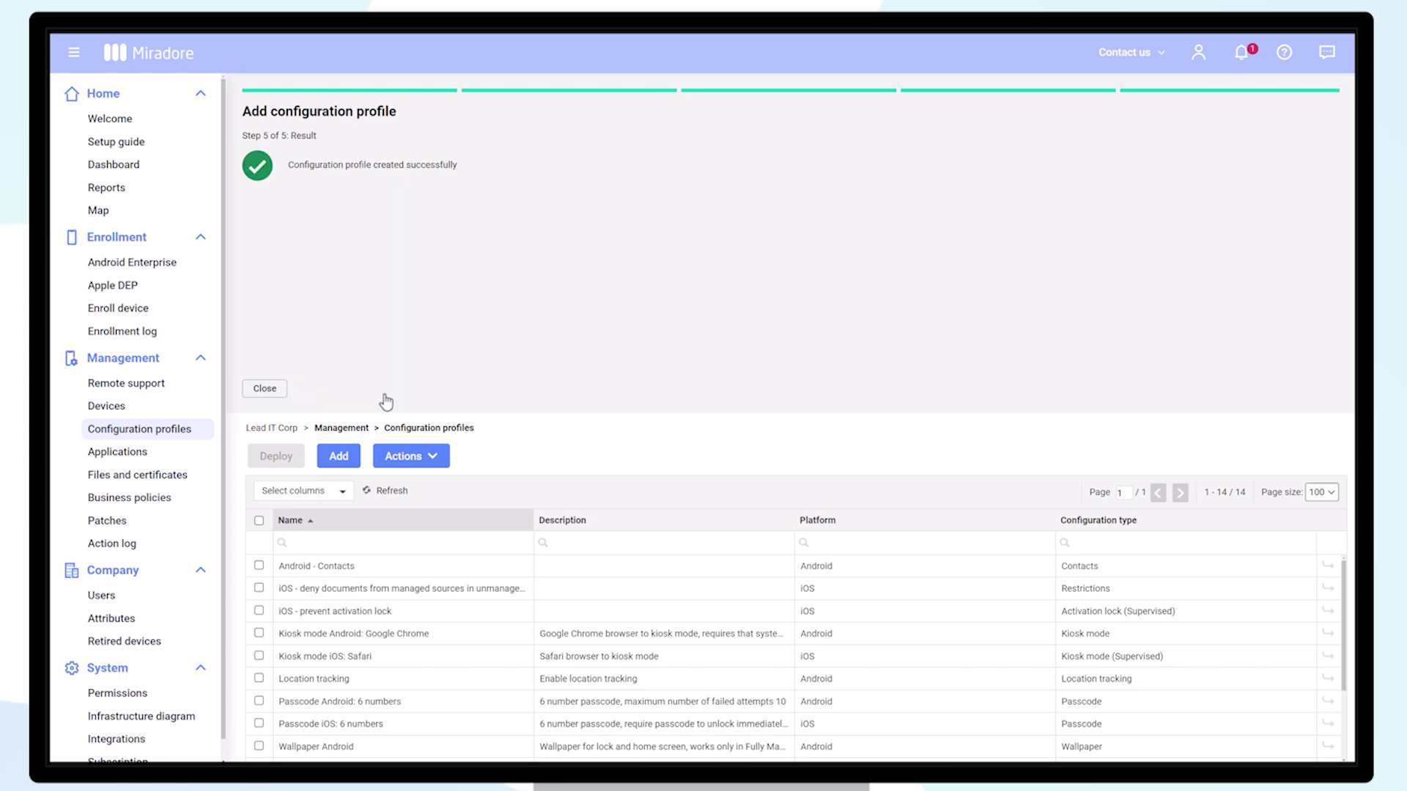
left_click(266, 389)
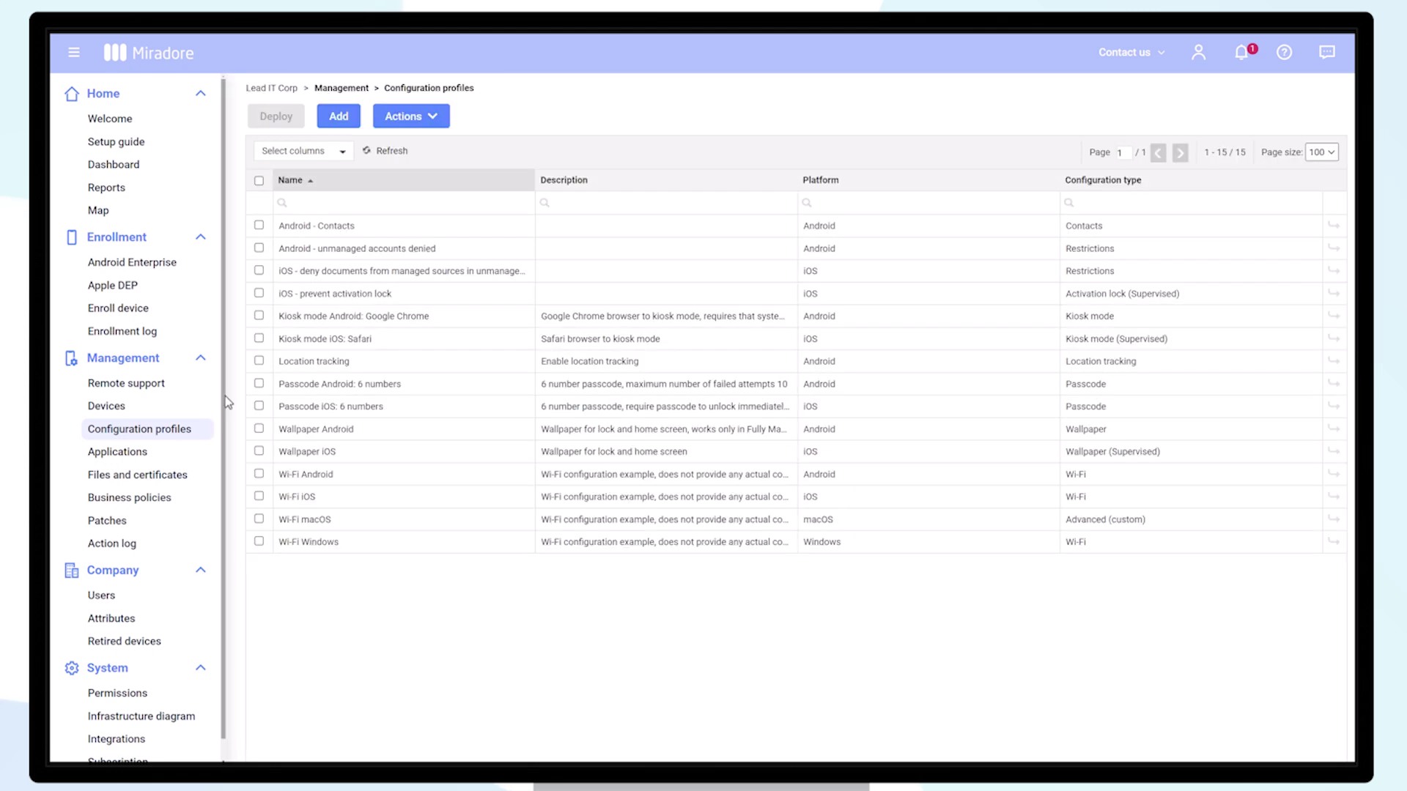
Step: Deploy 'Android - Contacts' and 'Android - unmanaged accounts denied' to the samsung Galaxy S10e
left_click(259, 227)
left_click(261, 250)
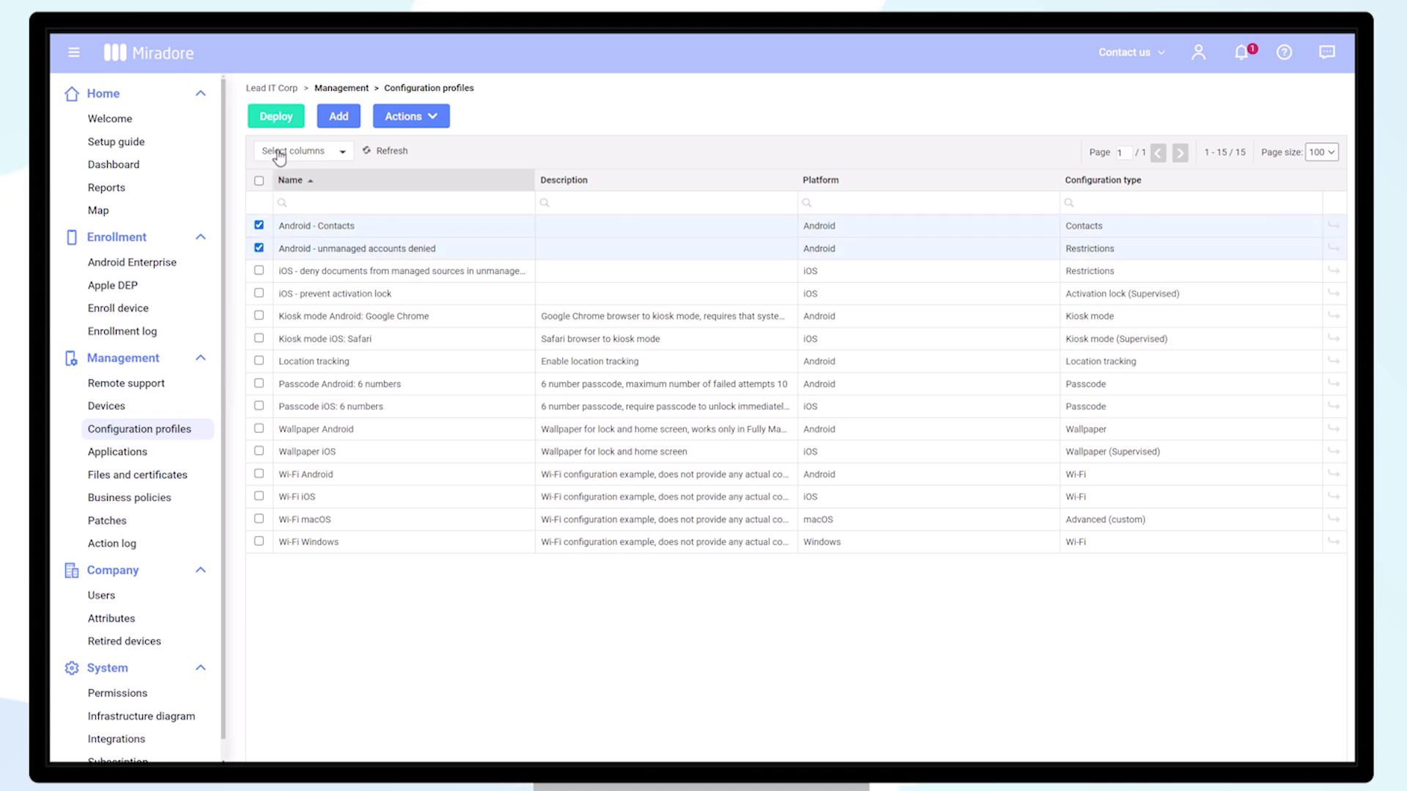
left_click(281, 121)
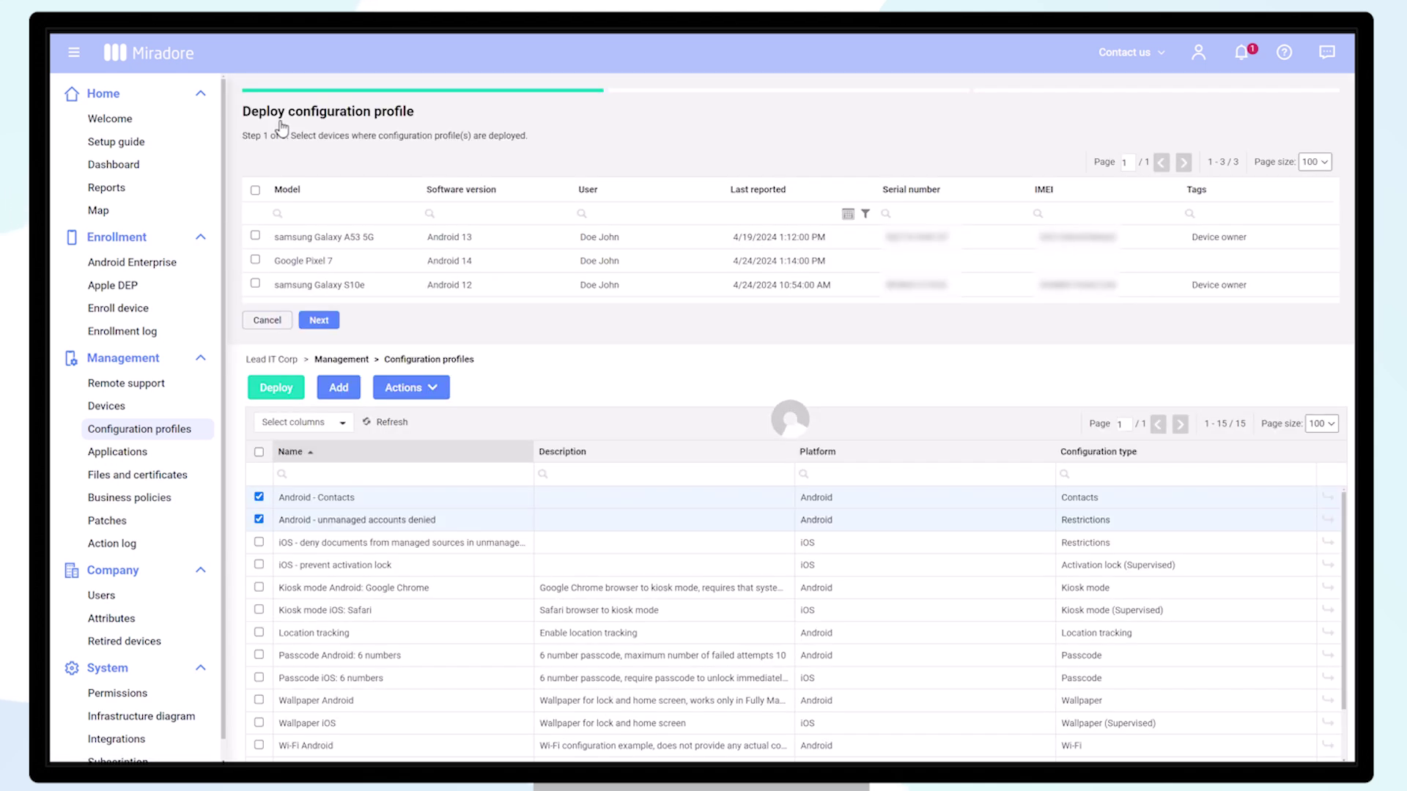
left_click(255, 284)
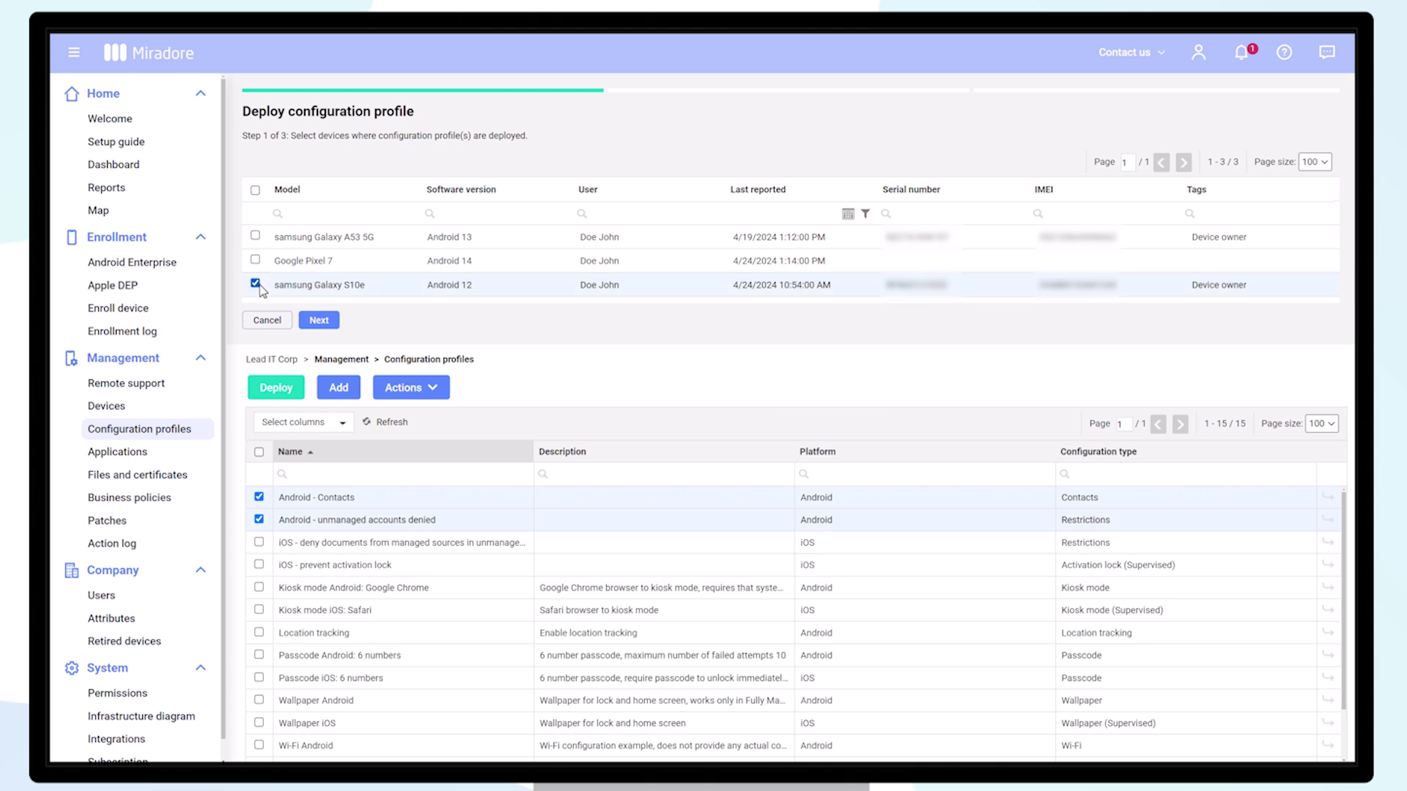
left_click(319, 319)
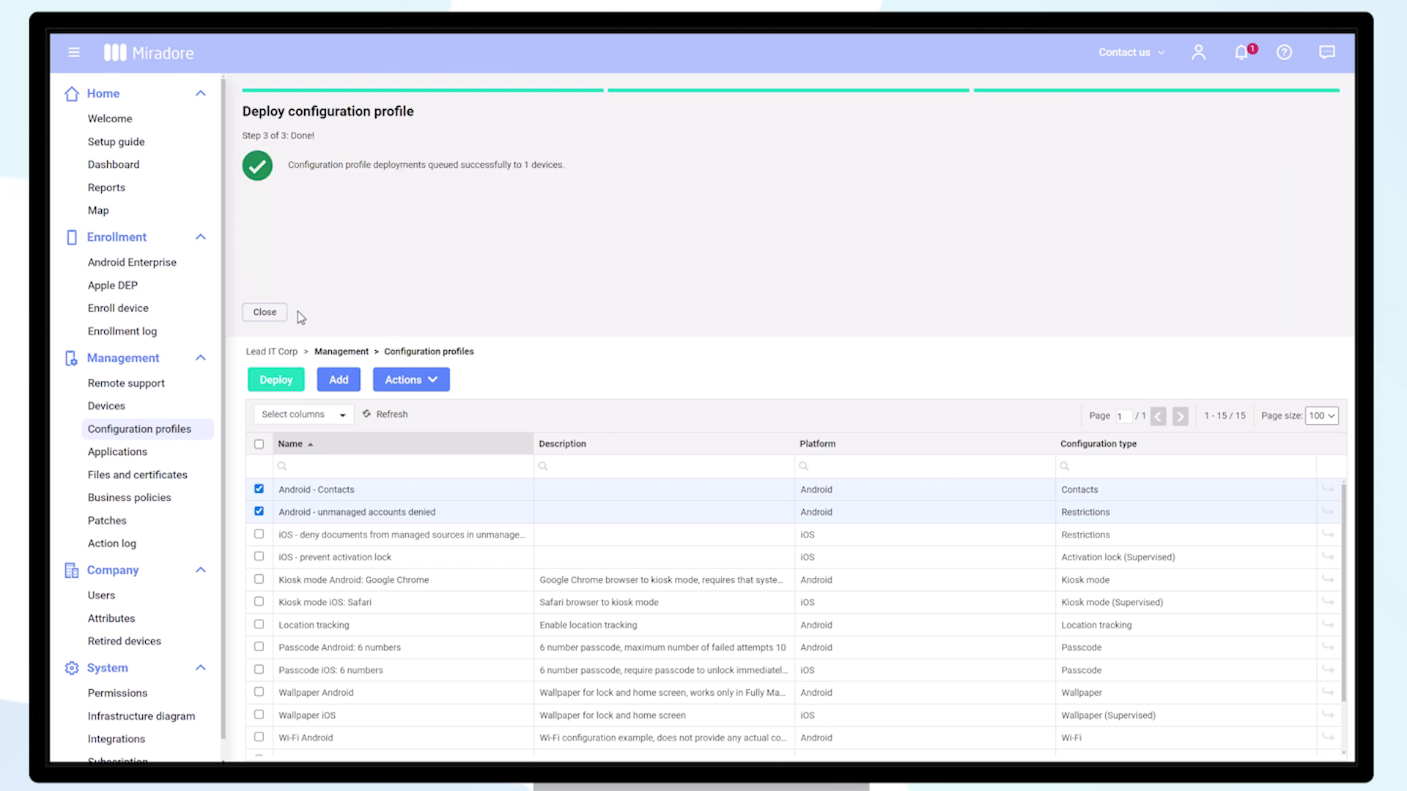
left_click(265, 312)
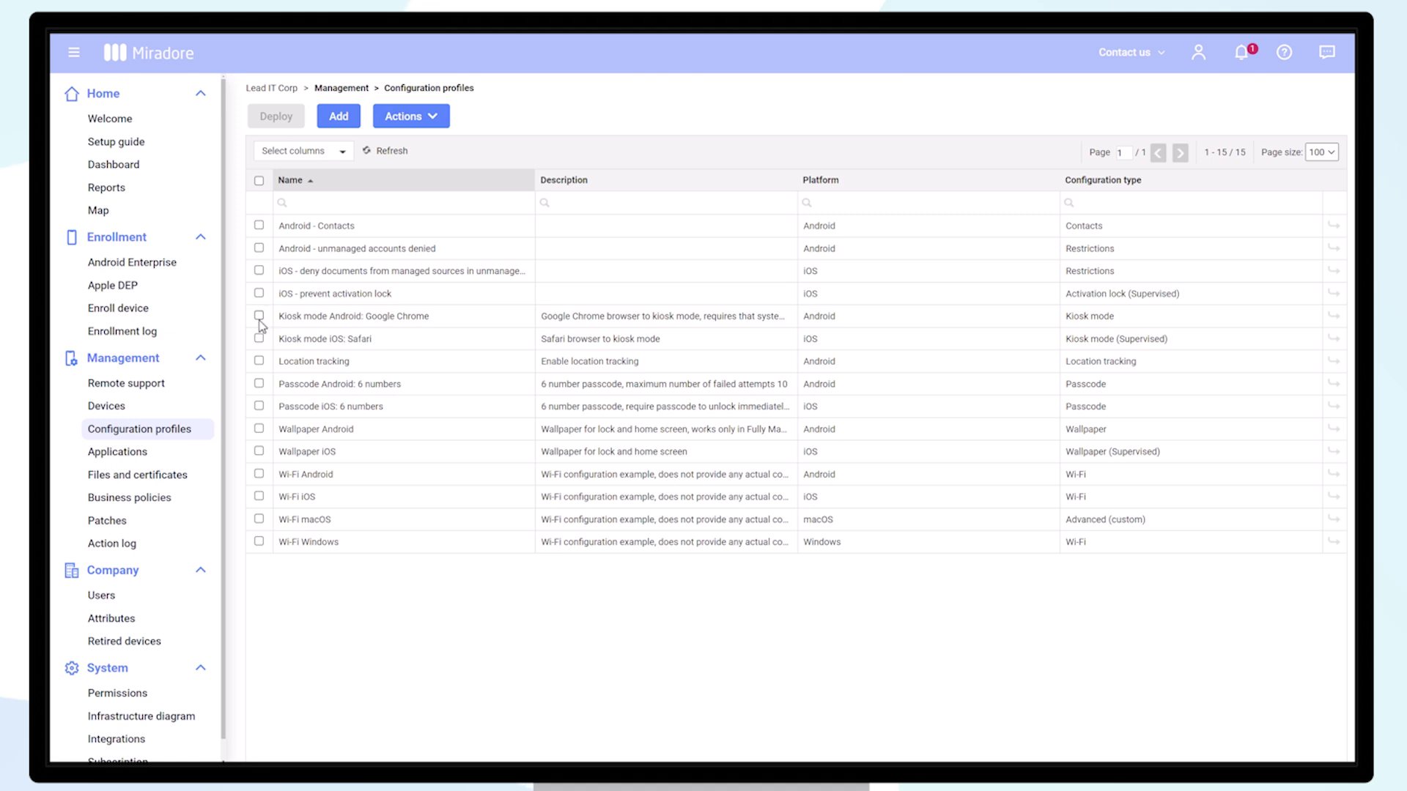
Step: View the samsung Galaxy S10e's action log from the Devices list
left_click(180, 412)
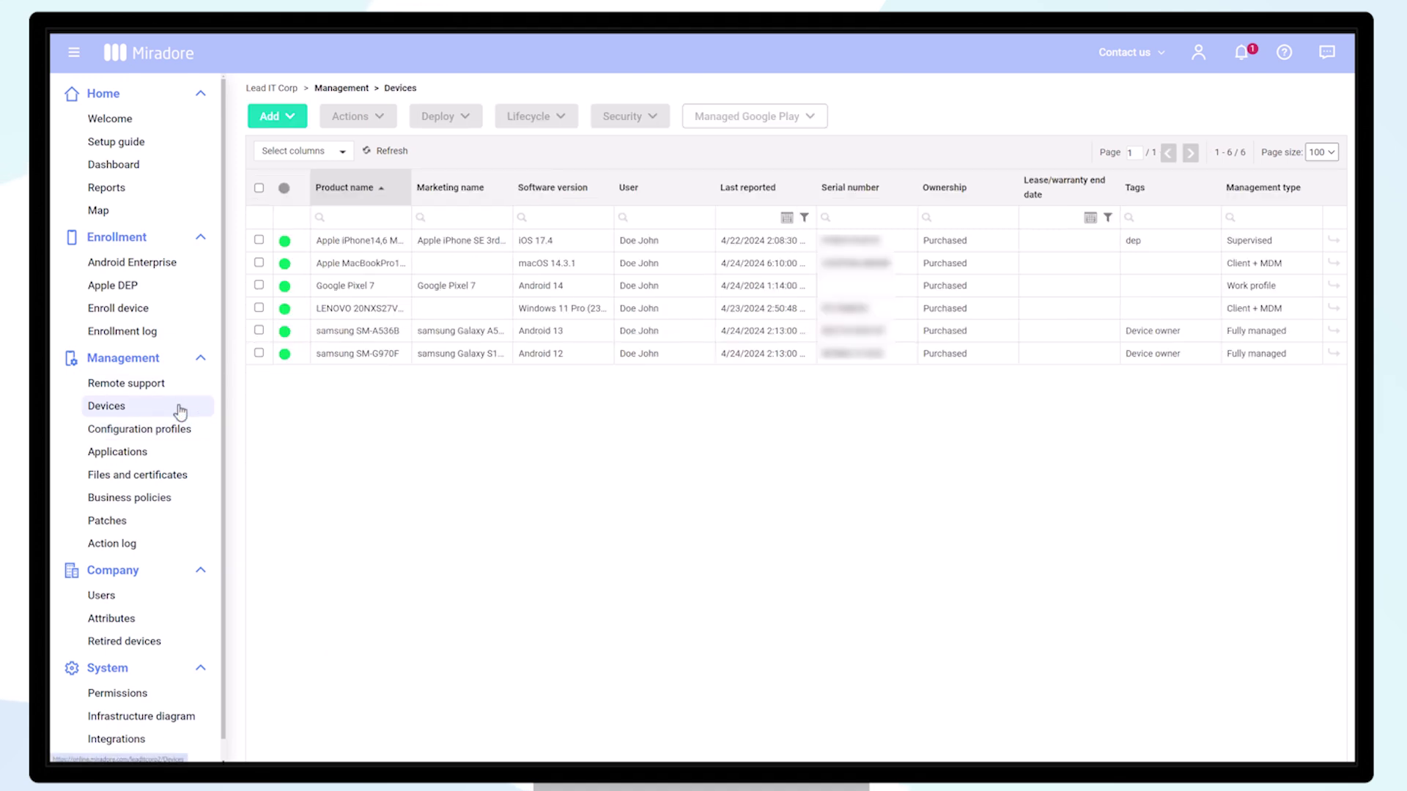
left_click(346, 354)
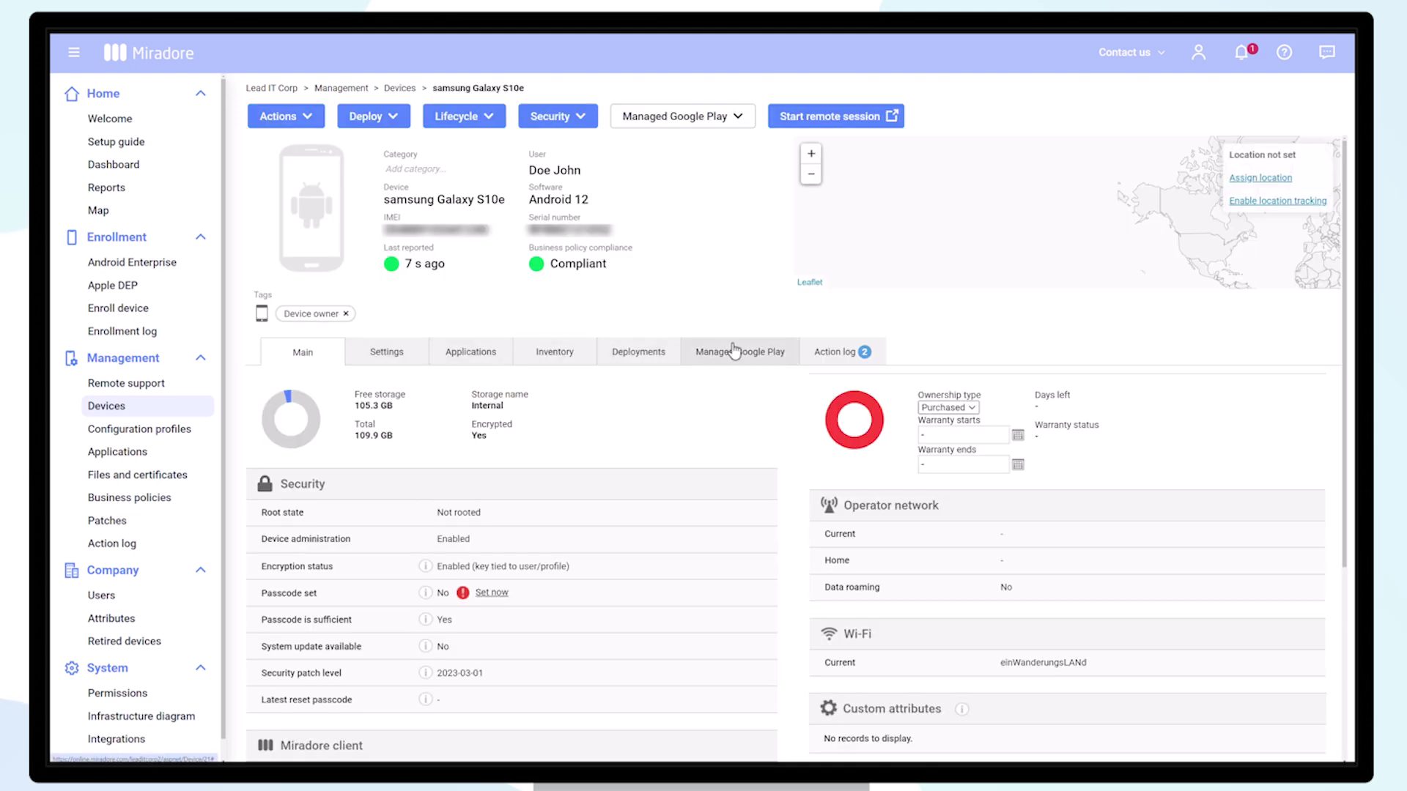
left_click(848, 352)
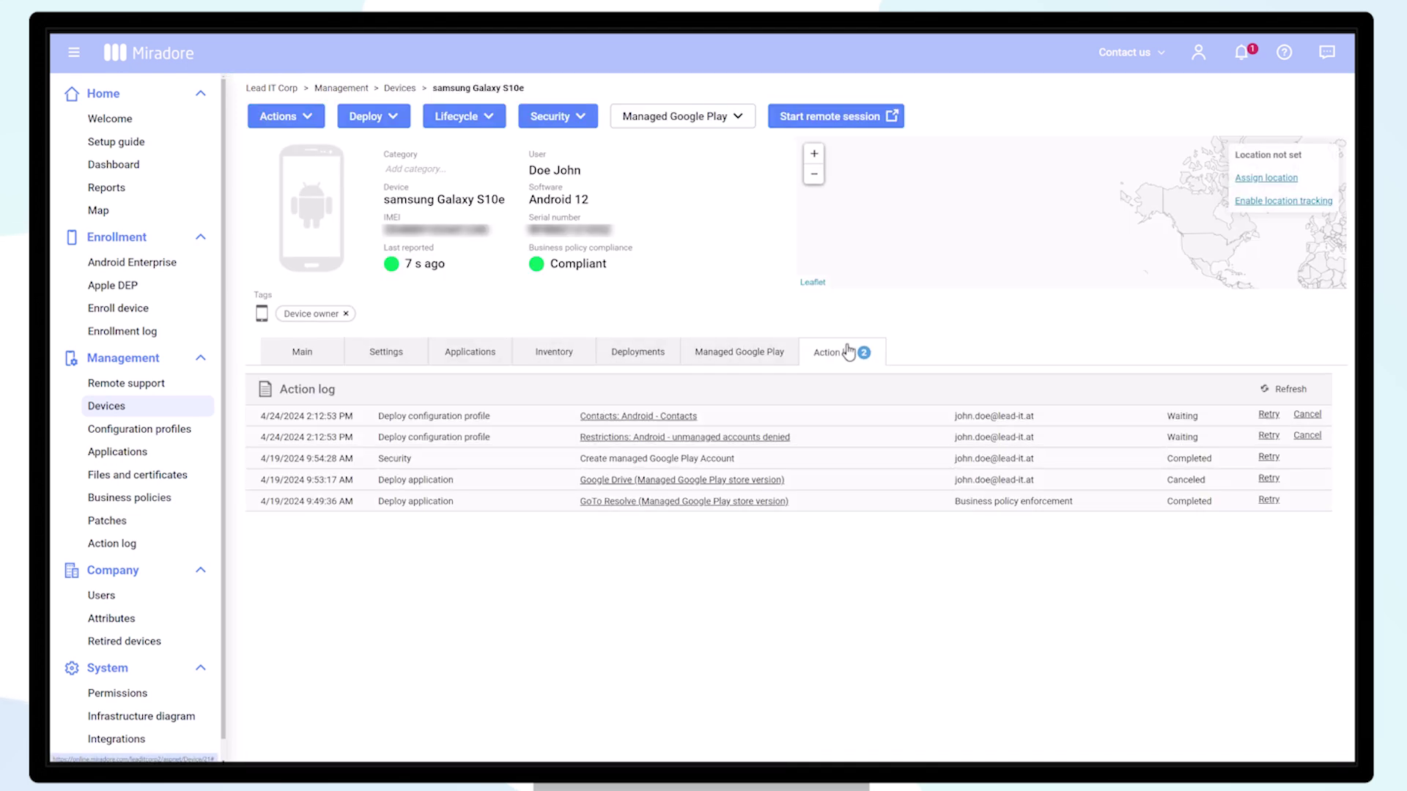